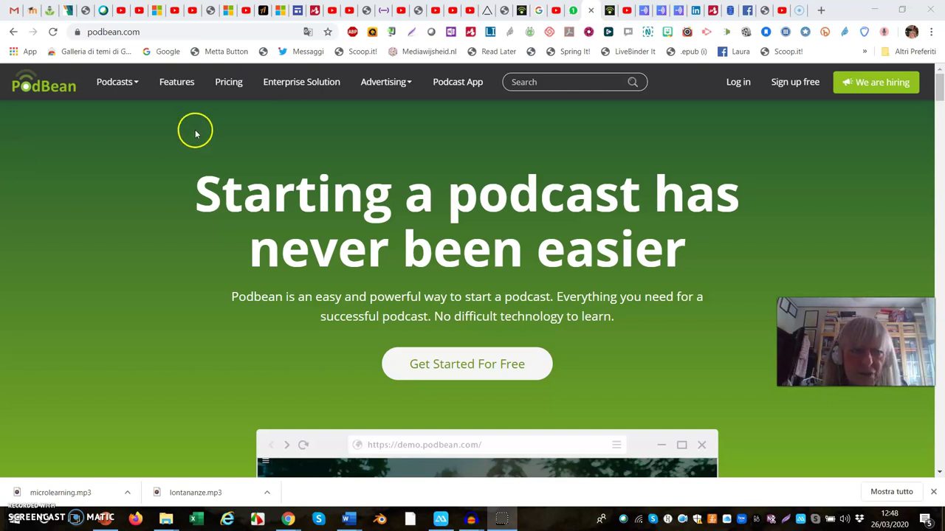
Try to register a new free account with the prefilled e-mail address and password.
left_click(472, 364)
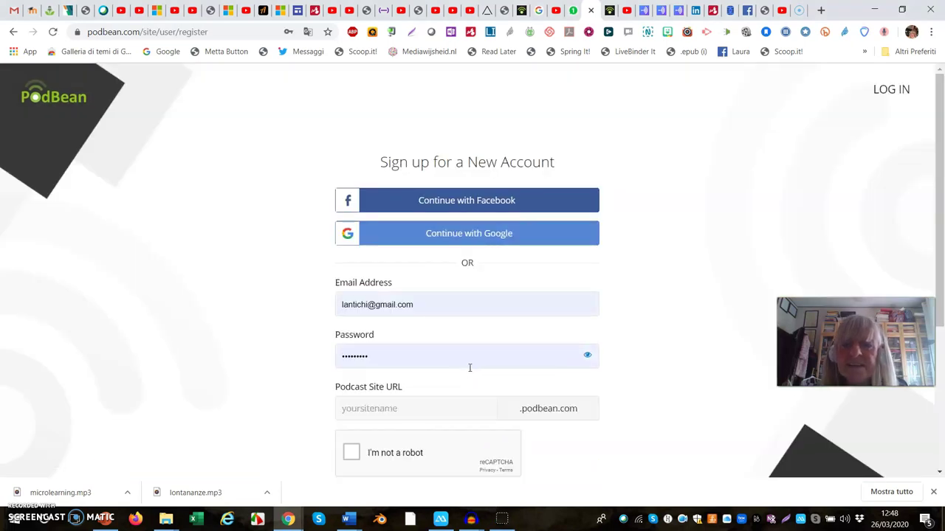
left_click(460, 344)
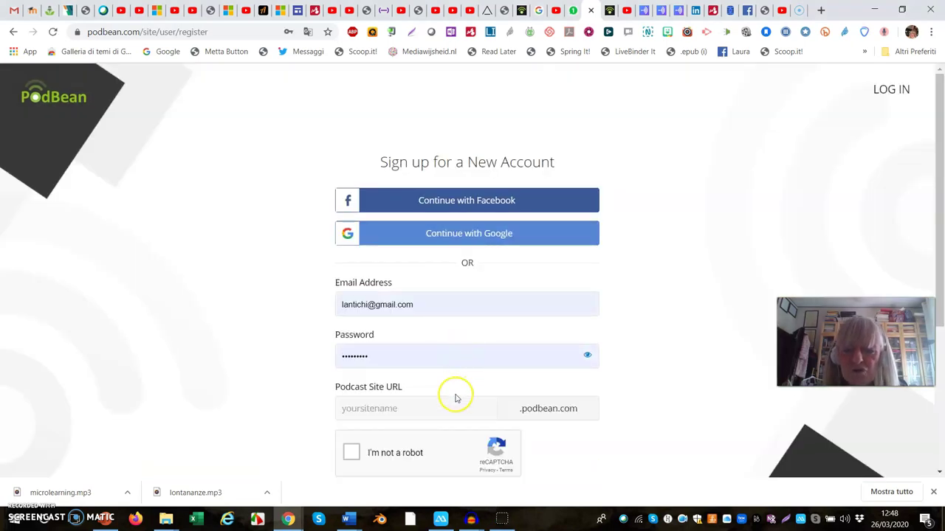
left_click(413, 412)
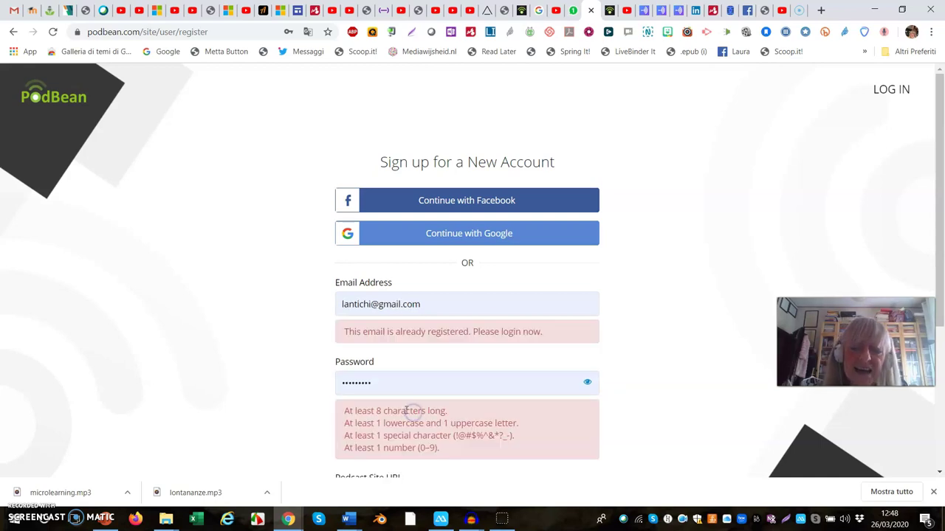
left_click(652, 357)
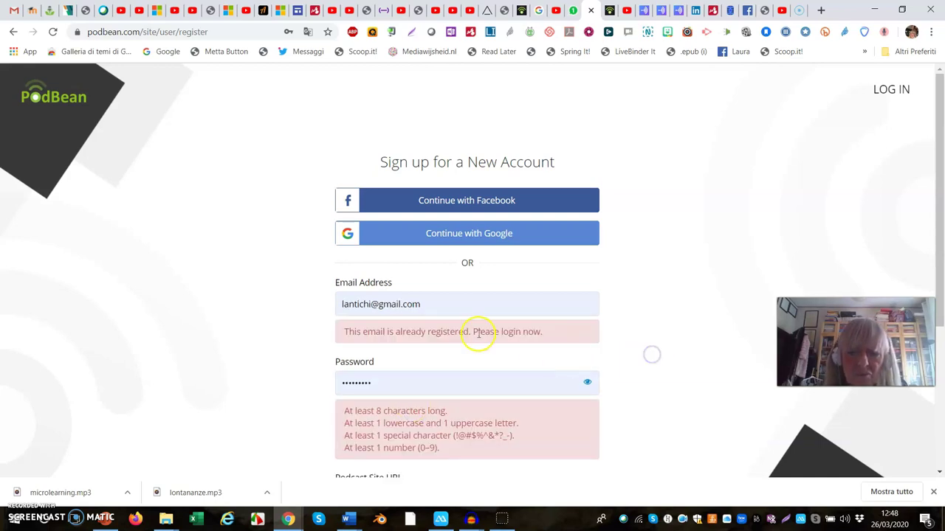
Log in to the existing account with the prefilled credentials and open the podcast dashboard.
left_click(881, 89)
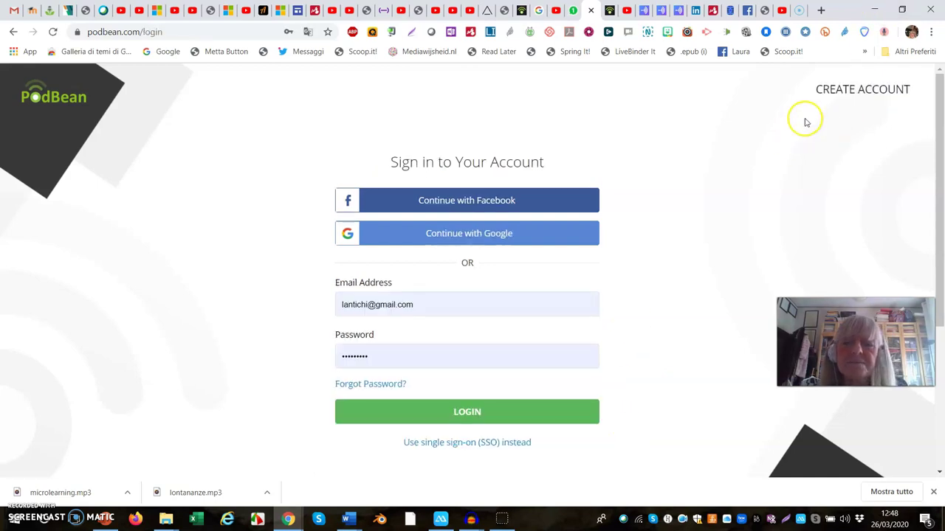
left_click(493, 414)
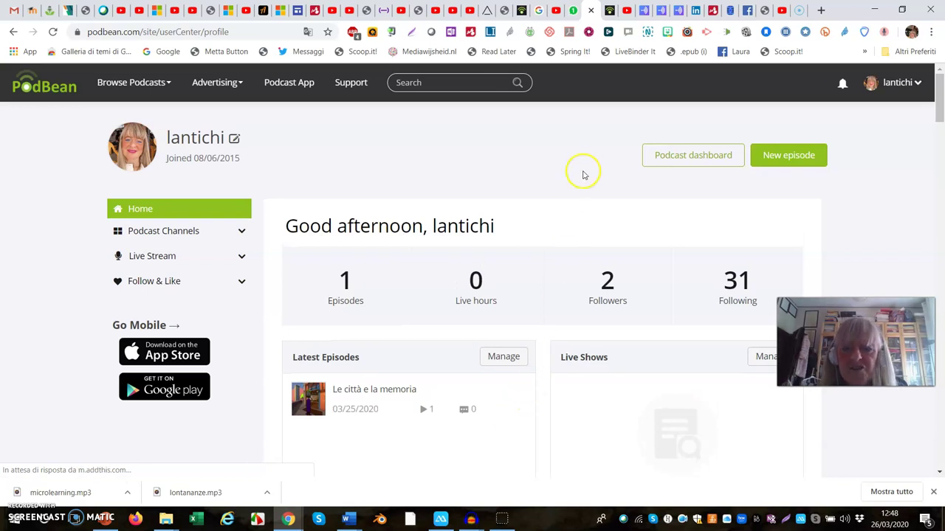
left_click(678, 164)
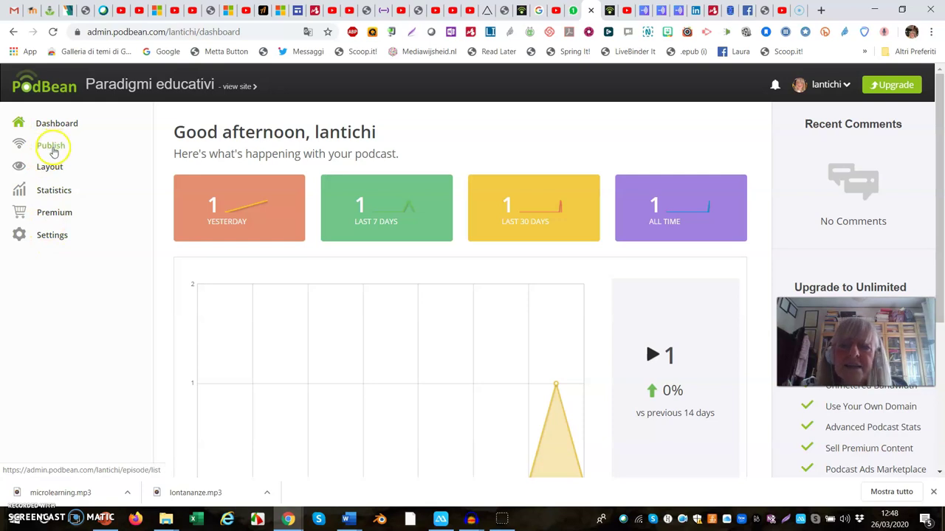
Examine the current layout theme and the available Pro and Free themes for the podcast site.
left_click(48, 170)
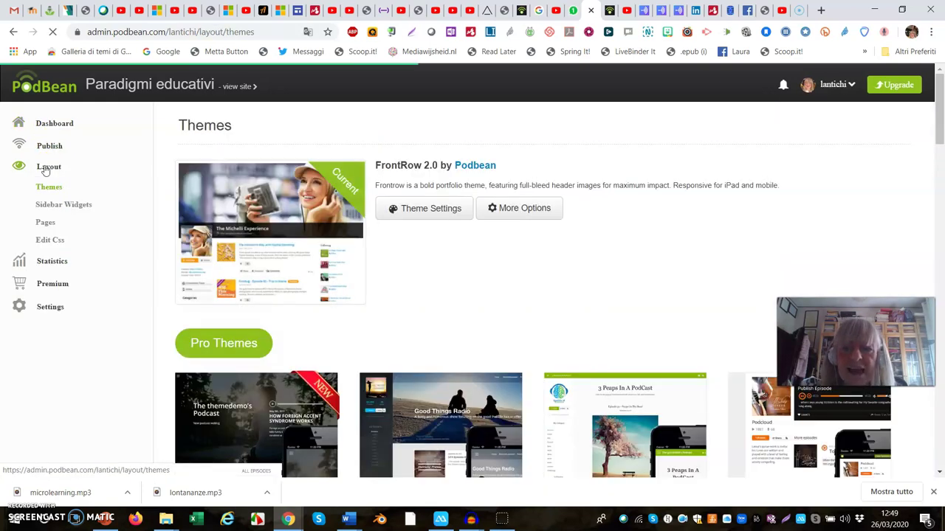
scroll(433, 196, "down", 2)
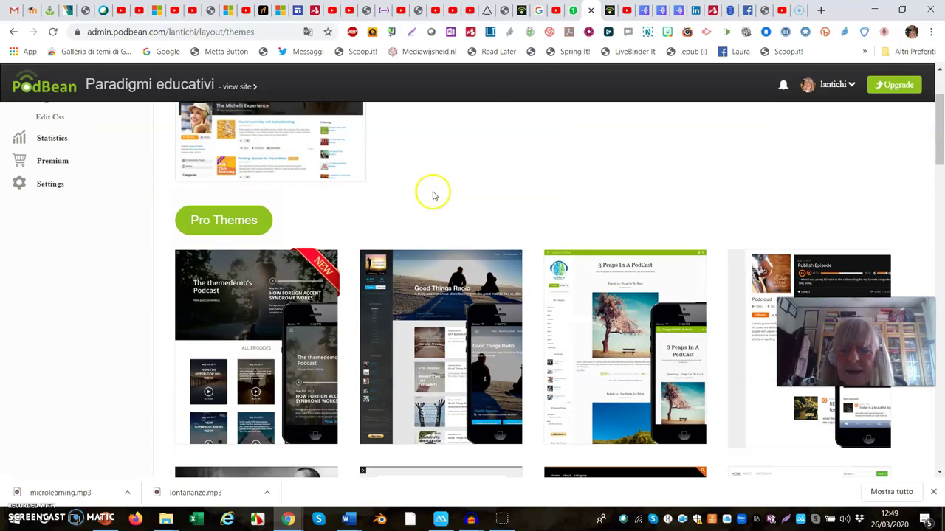
scroll(433, 195, "down", 7)
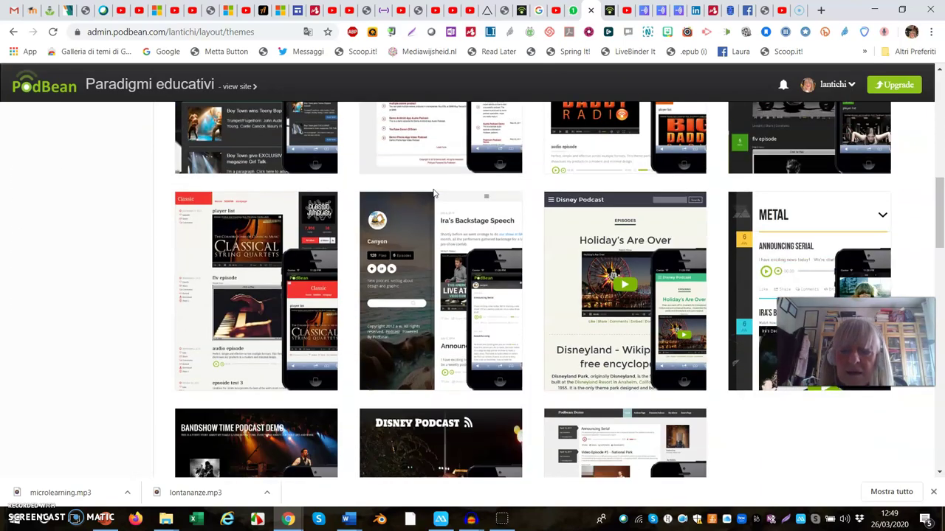
scroll(433, 192, "down", 5)
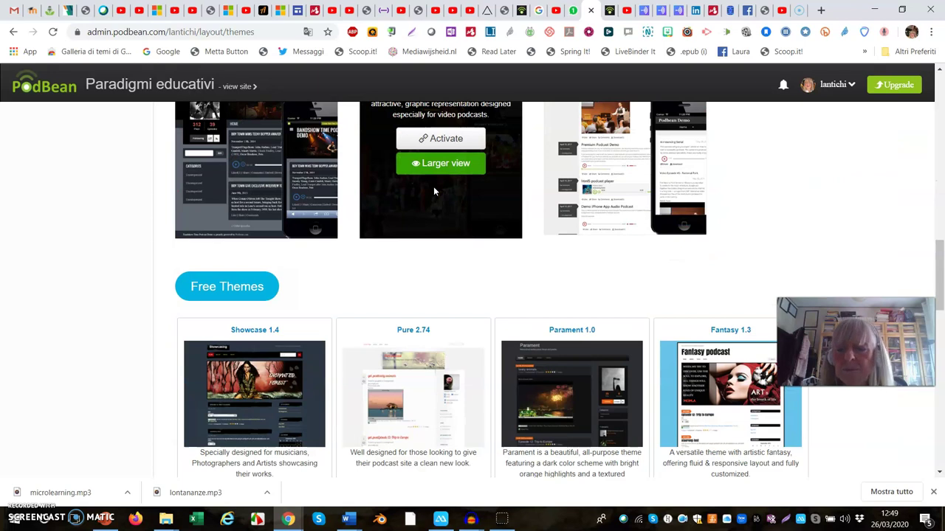
scroll(433, 192, "down", 1)
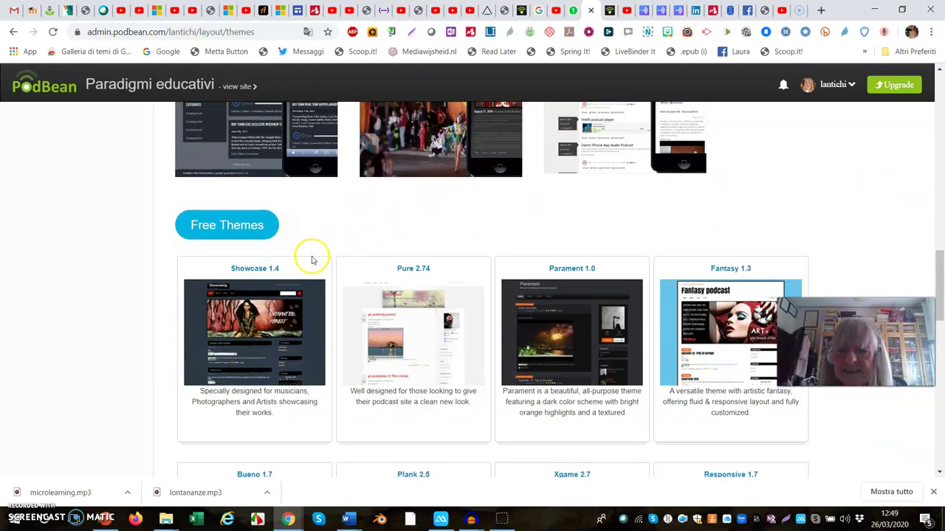
scroll(290, 260, "down", 3)
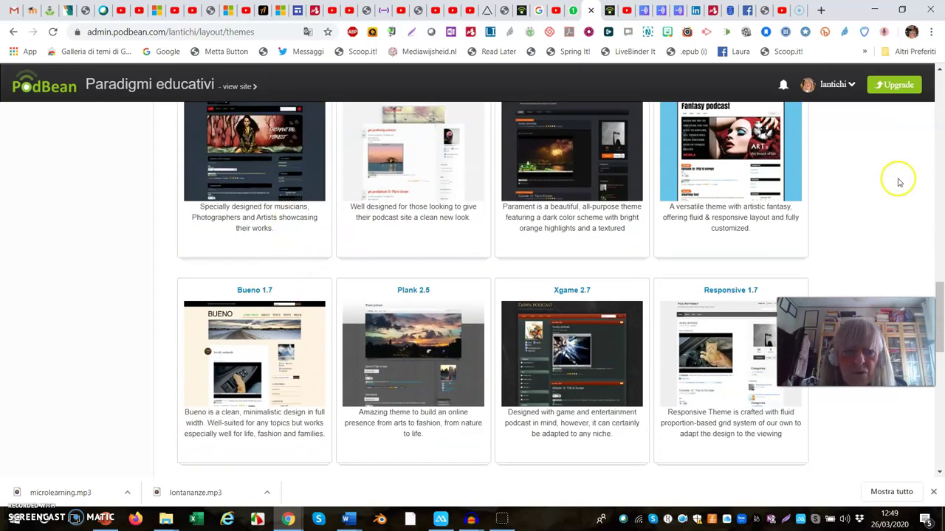
scroll(873, 212, "down", 8)
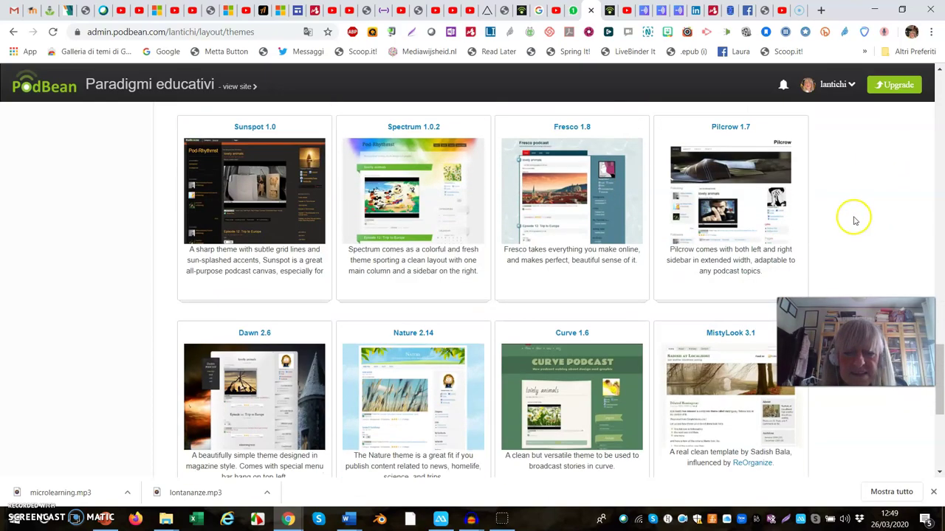
scroll(851, 212, "down", 2)
scroll(853, 206, "up", 5)
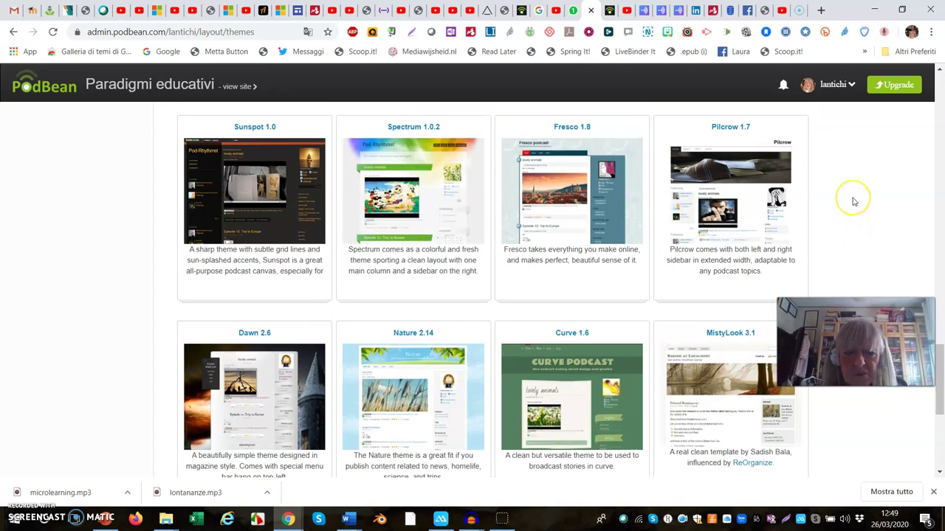
scroll(852, 202, "up", 6)
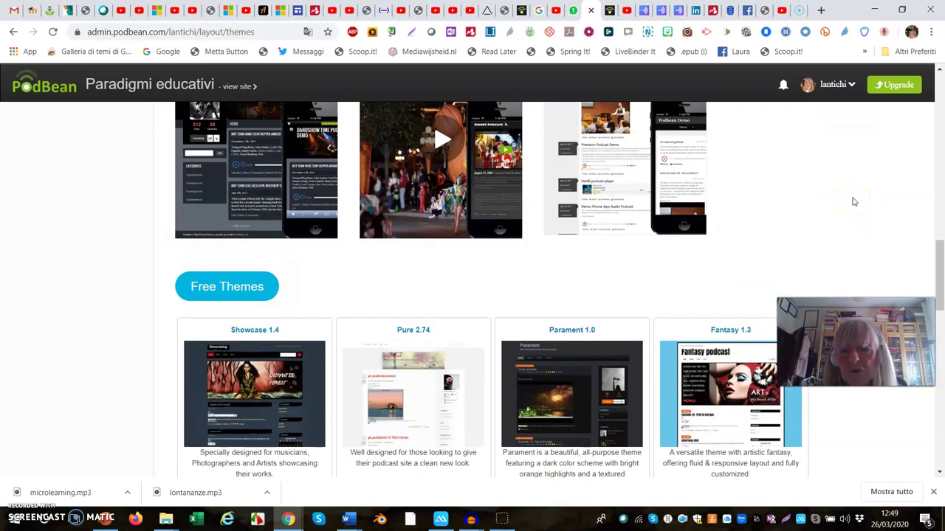
scroll(853, 201, "up", 5)
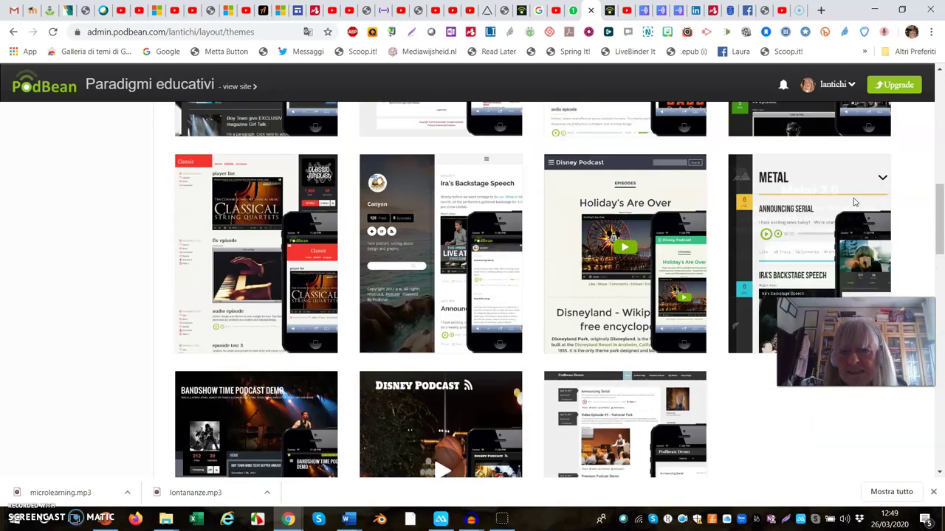
scroll(856, 195, "up", 3)
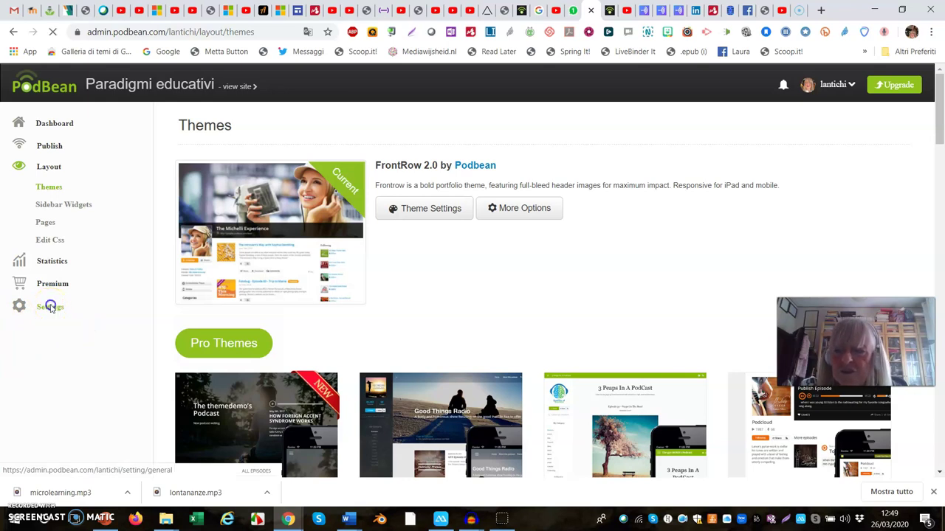
Review the podcast title, brief description, category and logo upload in the general settings.
left_click(50, 307)
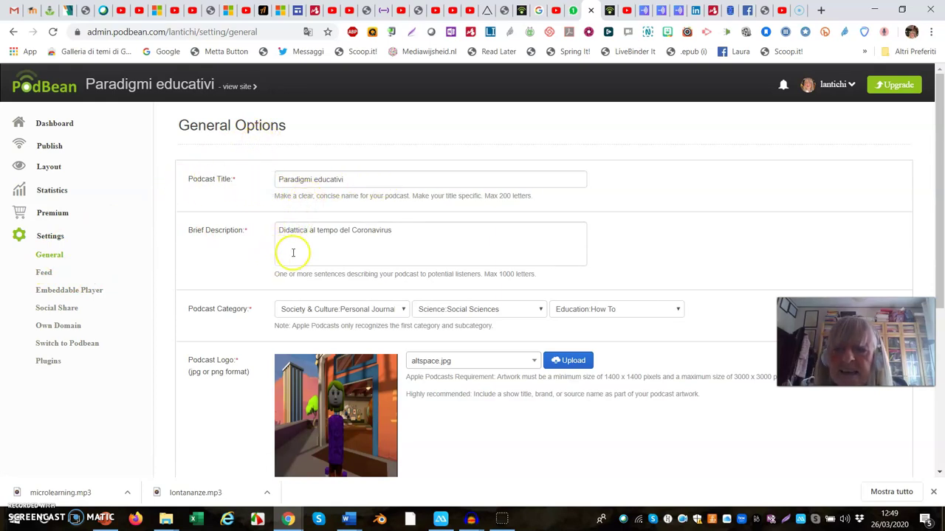
scroll(297, 245, "down", 2)
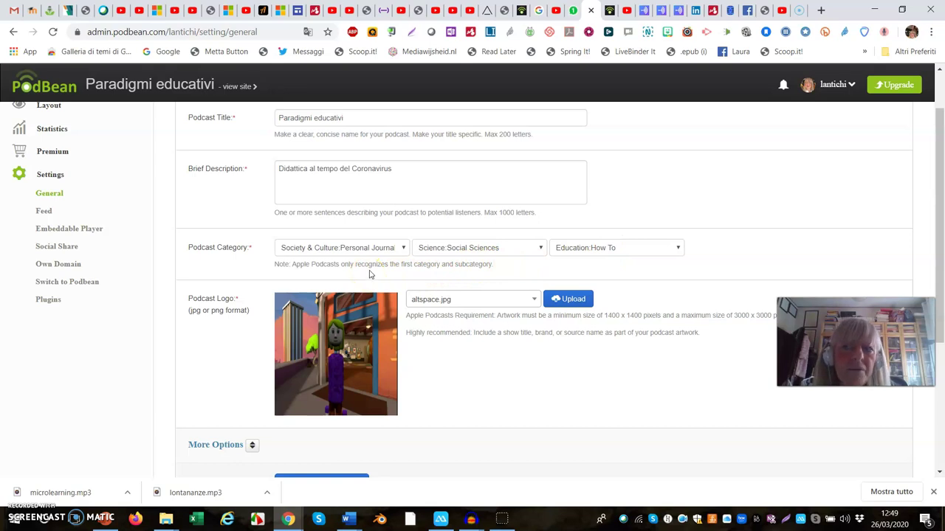
scroll(370, 273, "down", 1)
left_click(194, 224)
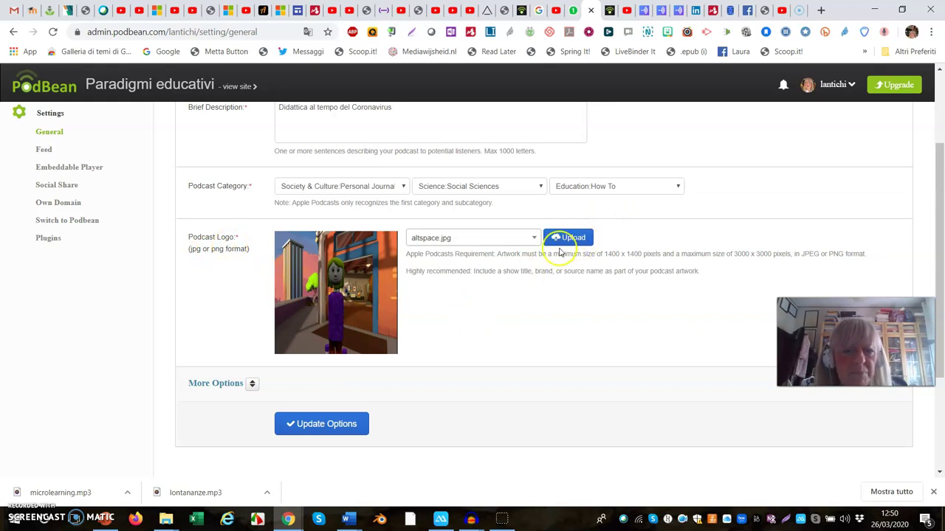
scroll(406, 274, "down", 2)
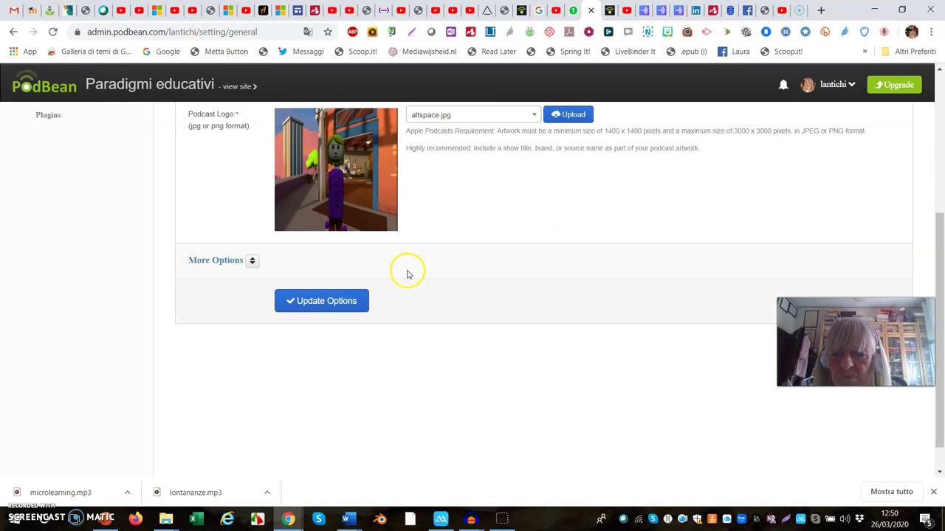
Expand the additional general options and review the copyright, country of origin, episode order, branding and timezone settings.
left_click(251, 262)
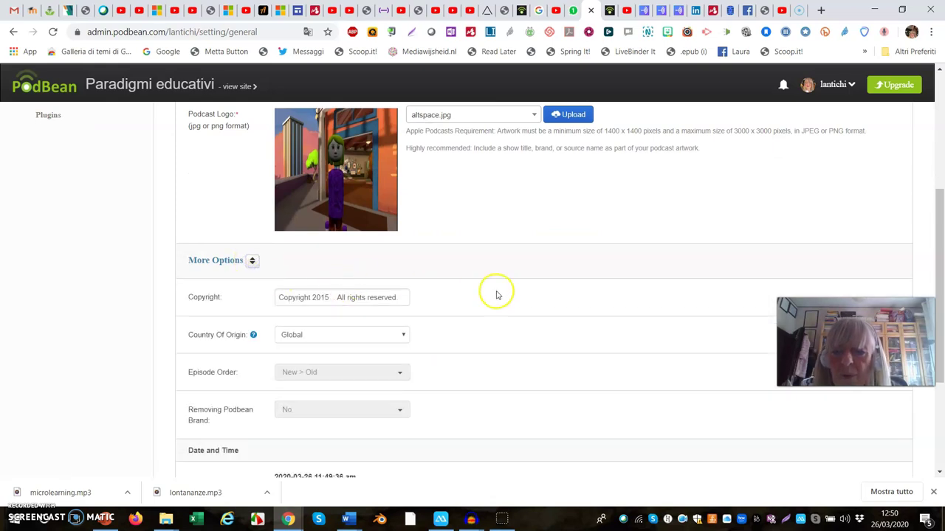
scroll(487, 301, "down", 1)
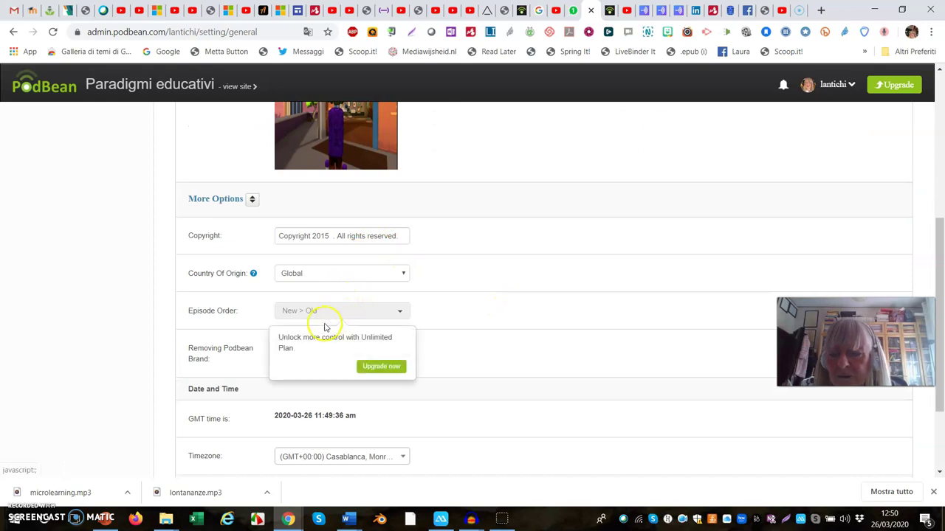
scroll(432, 411, "down", 2)
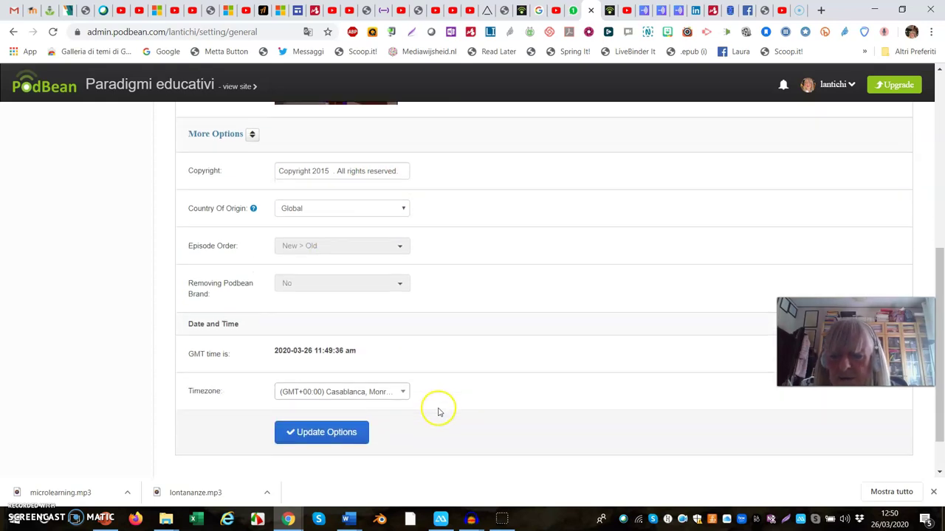
scroll(391, 380, "up", 5)
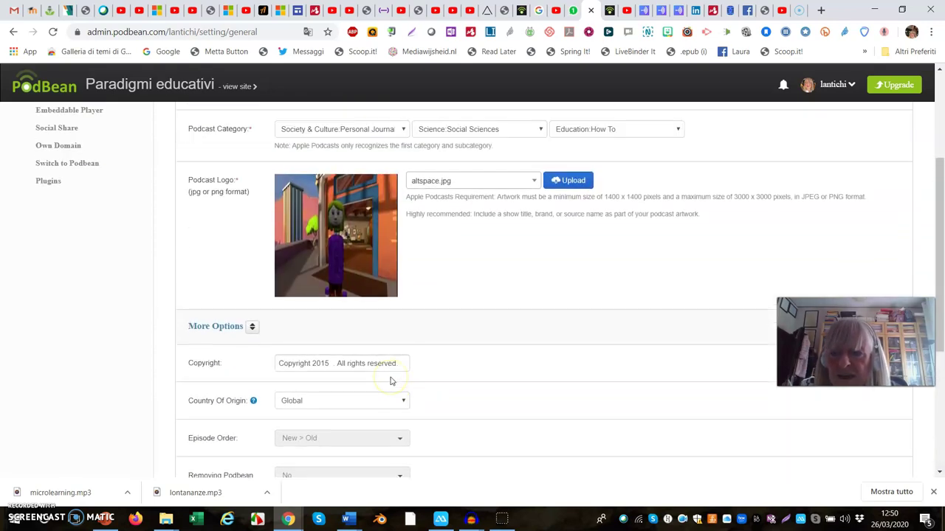
scroll(390, 381, "down", 3)
scroll(403, 383, "down", 3)
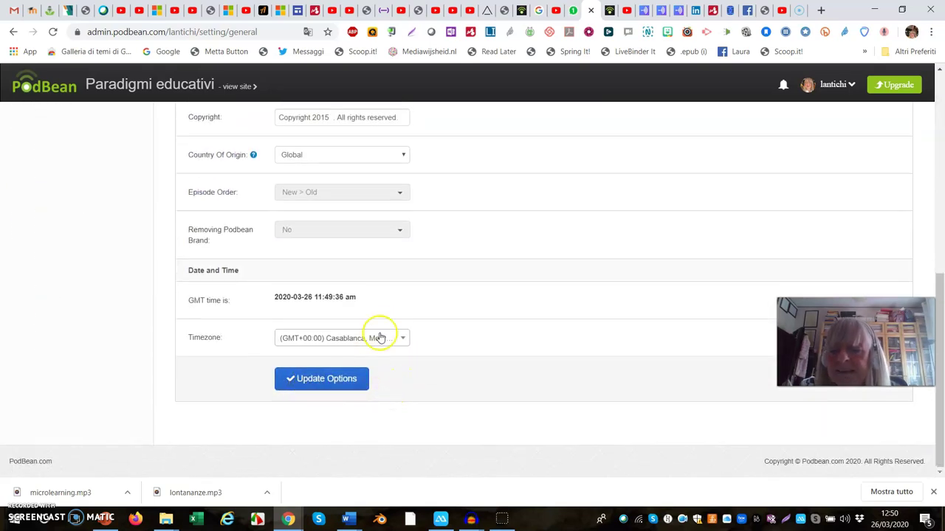
scroll(382, 320, "up", 7)
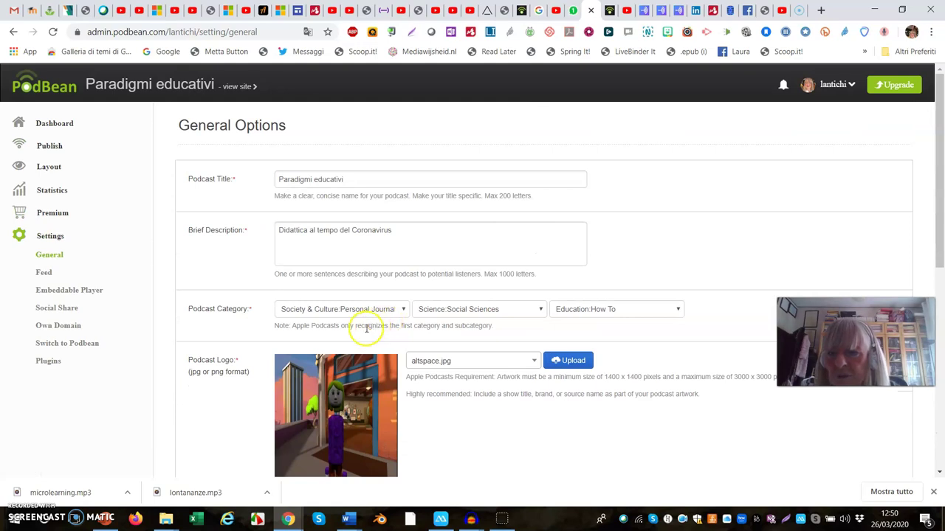
Look through the podcast's Feed, Embeddable Player, Social Share, Own Domain, Switch to Podbean and Plugins settings.
left_click(44, 274)
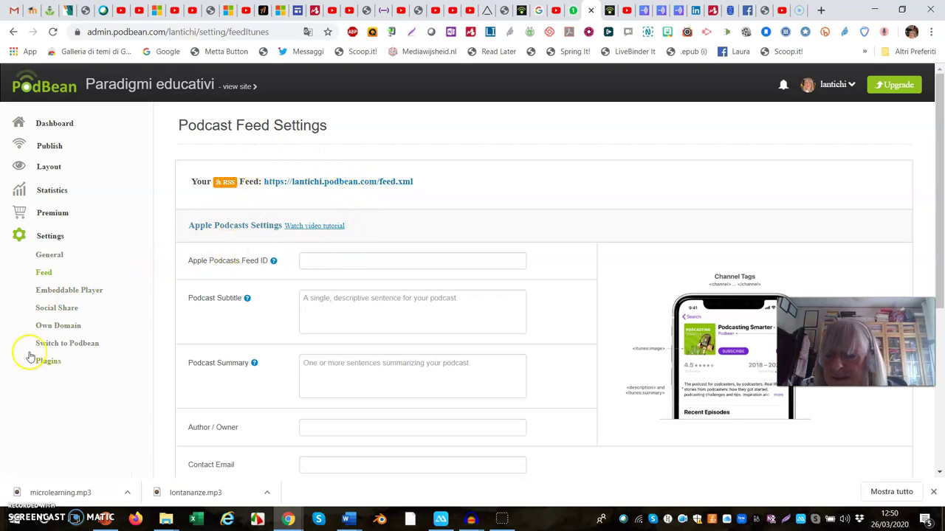
left_click(62, 290)
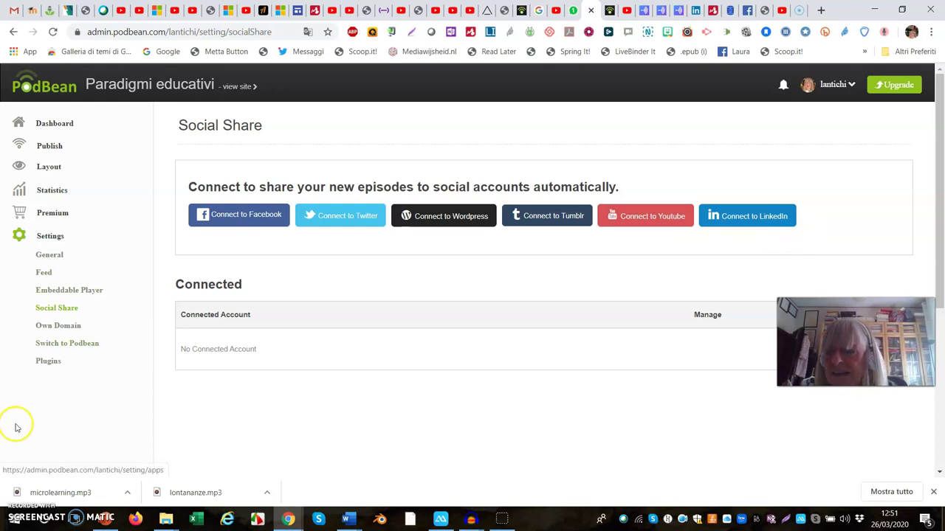
left_click(46, 327)
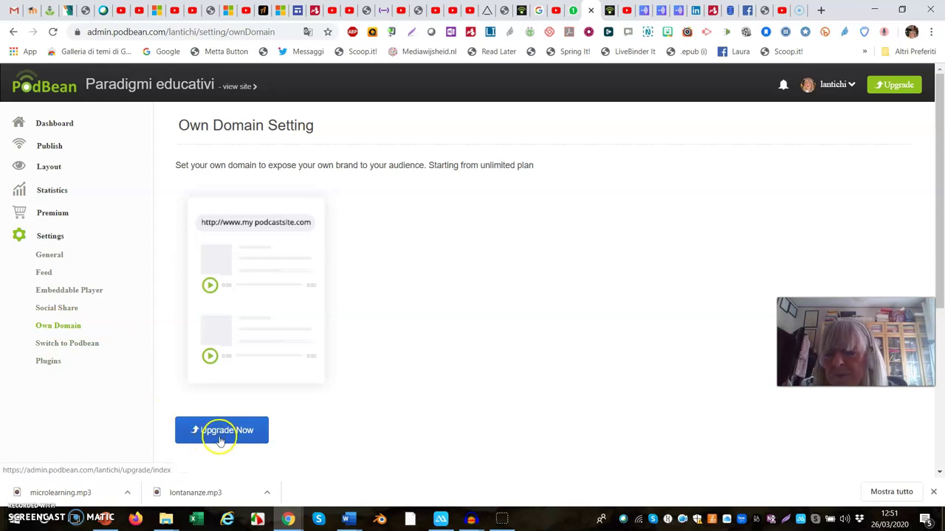
left_click(69, 347)
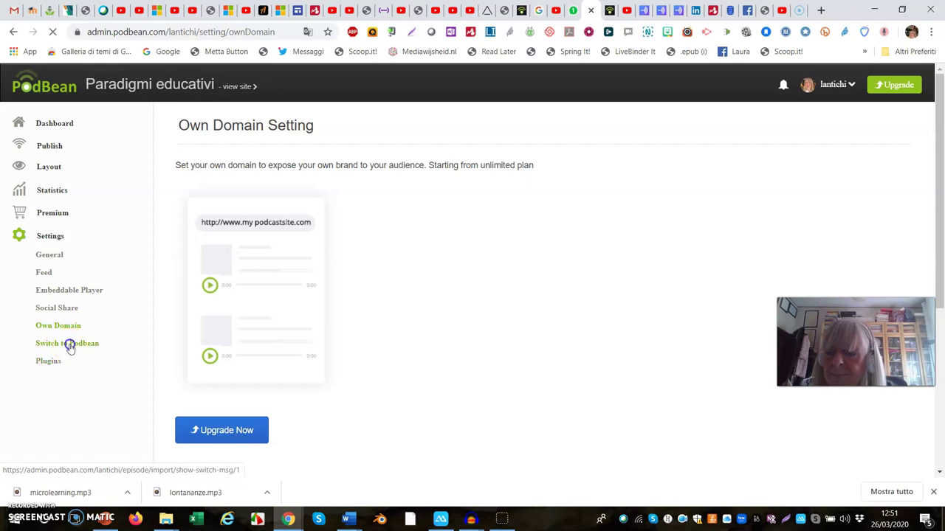
left_click(43, 363)
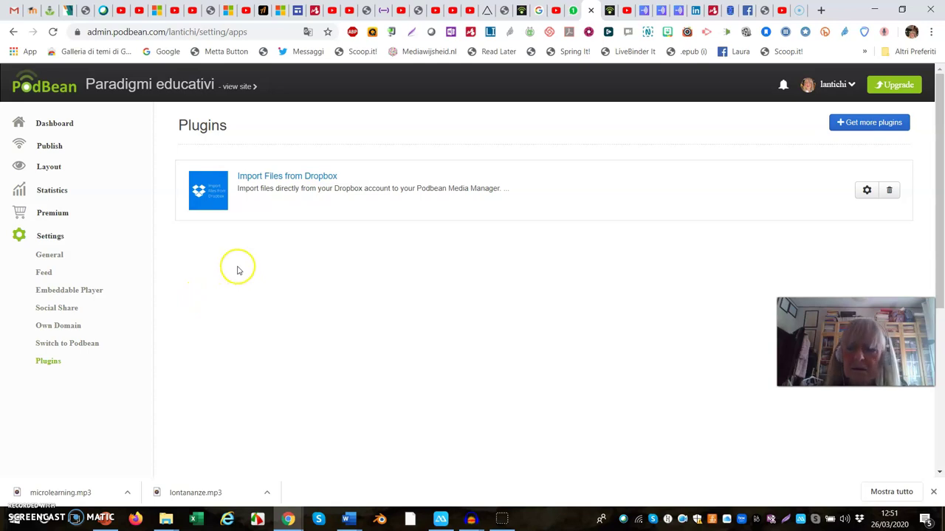
Return to the podcast dashboard and open the list of published episodes.
left_click(64, 127)
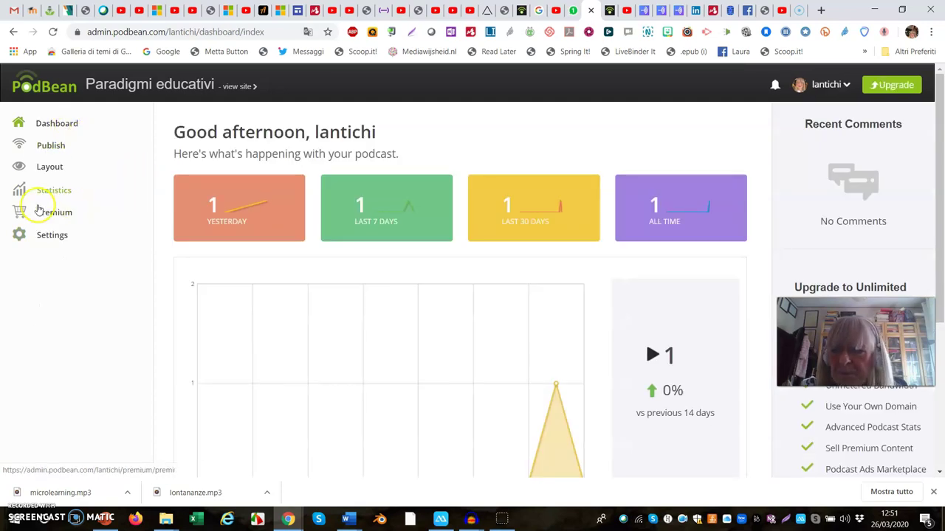
left_click(51, 147)
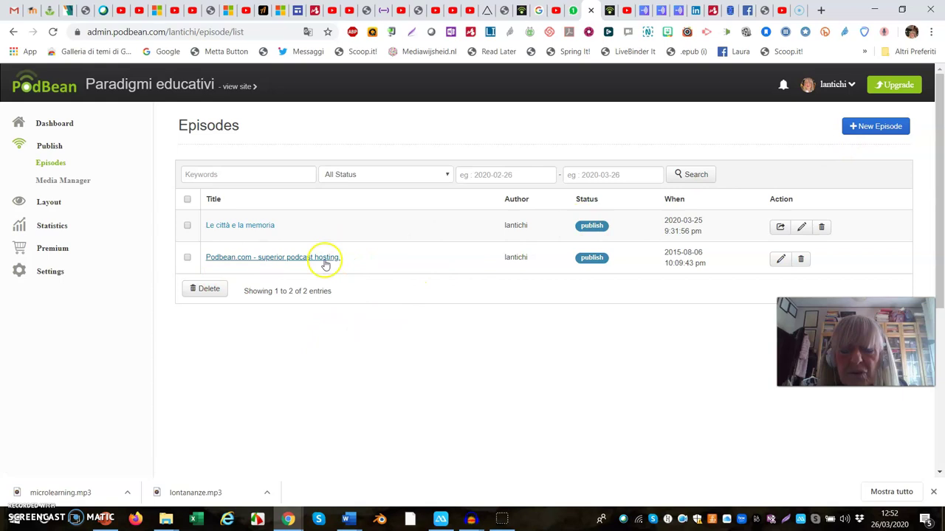
Start a new episode from the list of published episodes, leaving no existing episode selected.
left_click(187, 259)
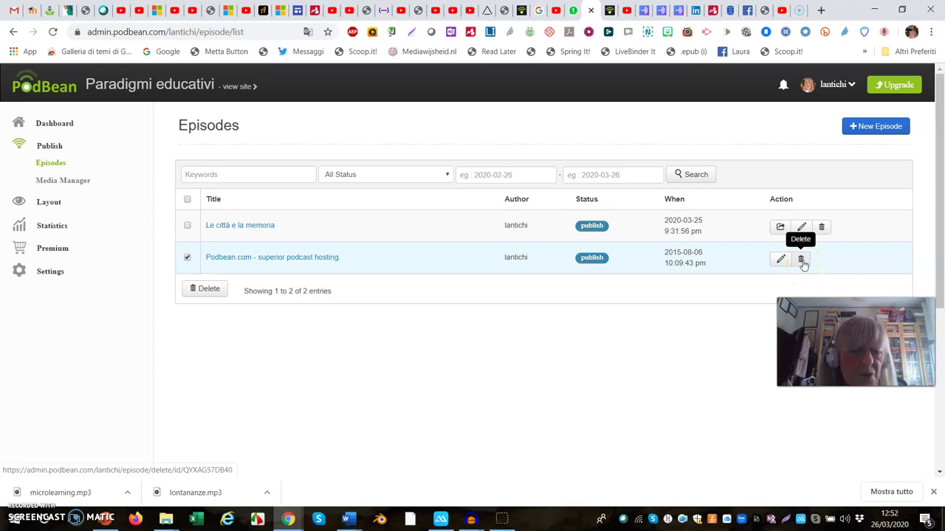
left_click(188, 257)
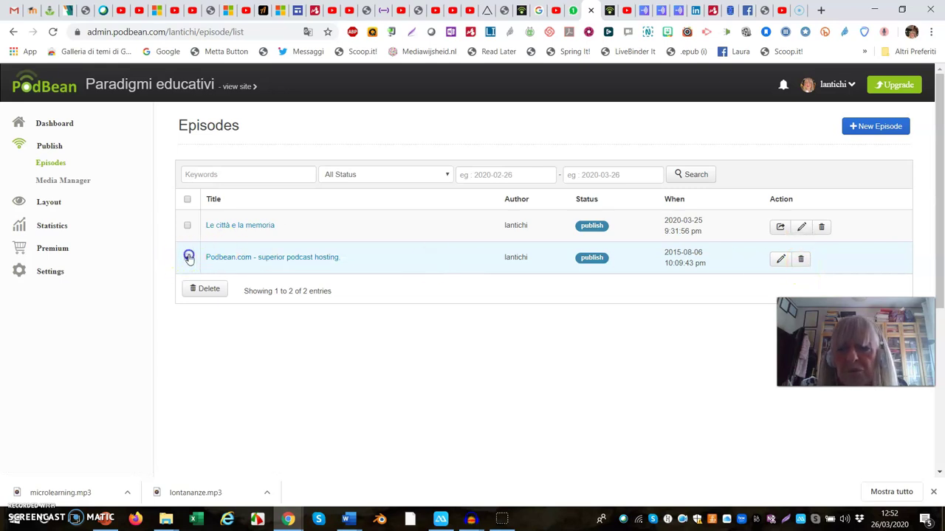
left_click(872, 127)
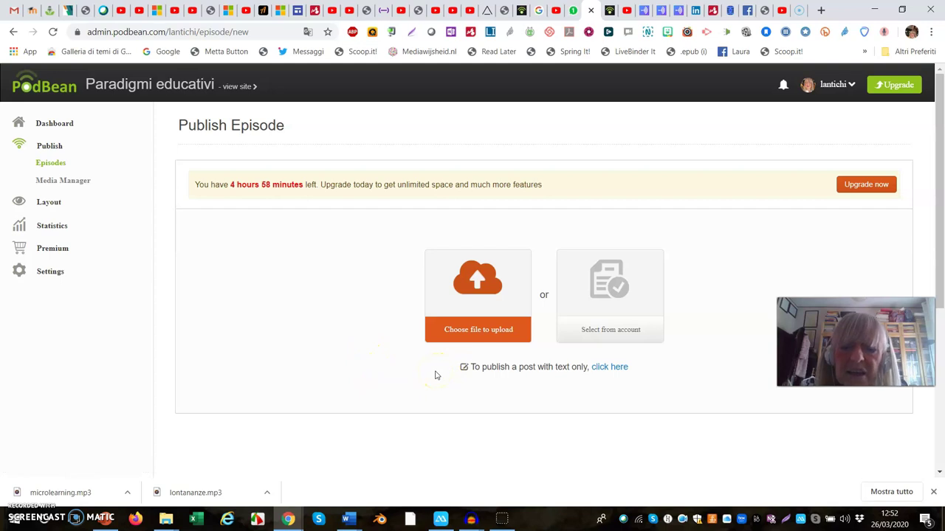
Upload microlearning.mp3 from the MODULO4_AUDIO folder inside anitel2020video as the episode's audio file.
left_click(476, 285)
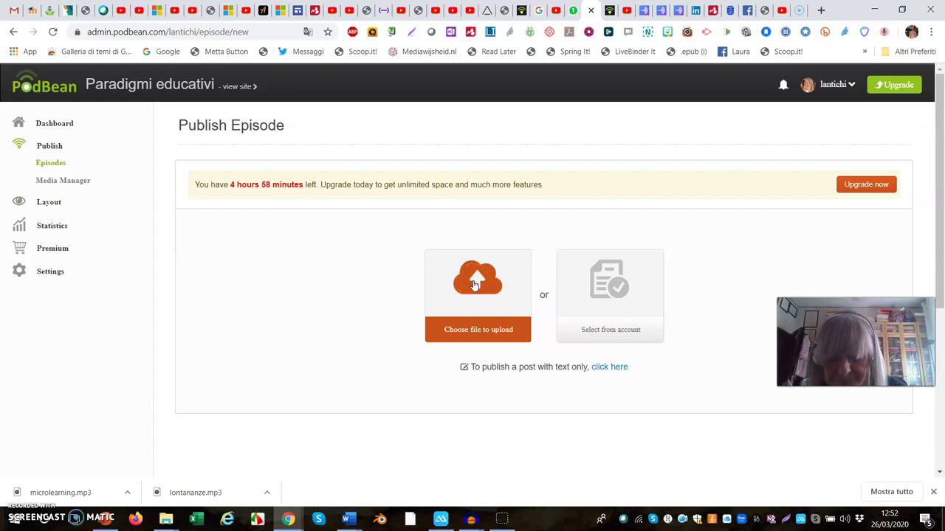
left_click(458, 215)
left_click(569, 268)
left_click(535, 269)
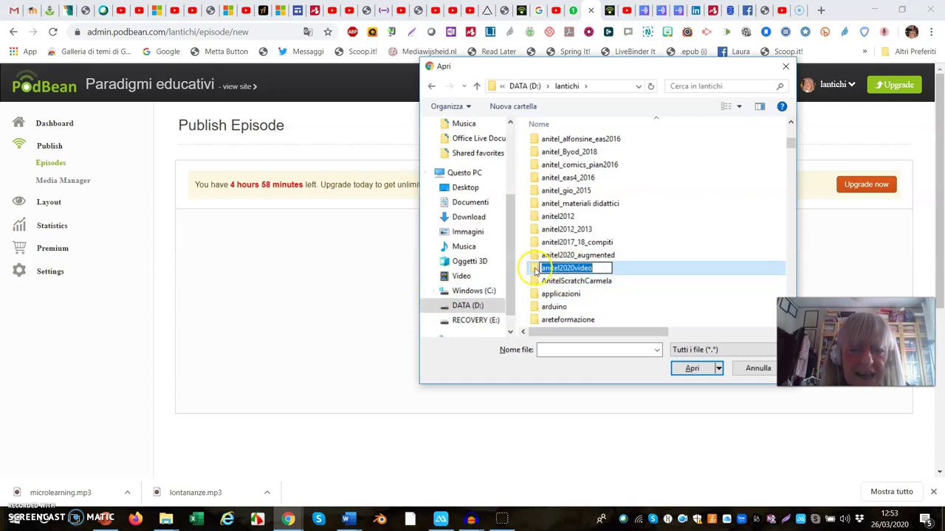
double_click(536, 269)
left_click(576, 272)
double_click(576, 271)
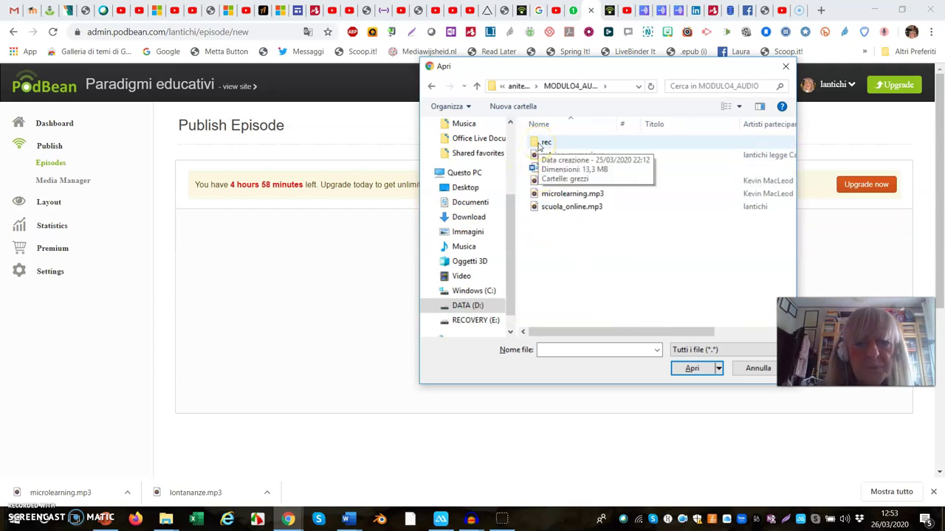
double_click(553, 194)
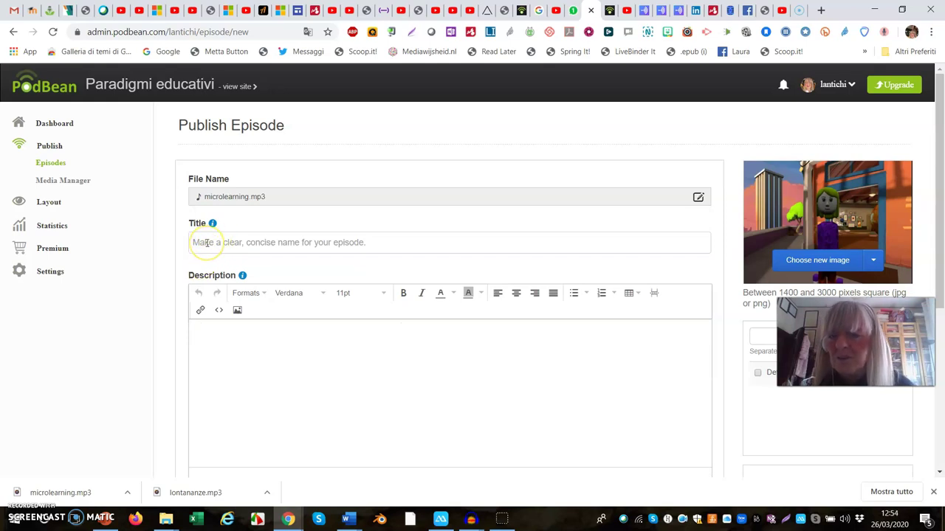
Title the episode "Microlearning" and enter the description "Il microlearning in didattica ordinaria e d'emergenza".
left_click(206, 242)
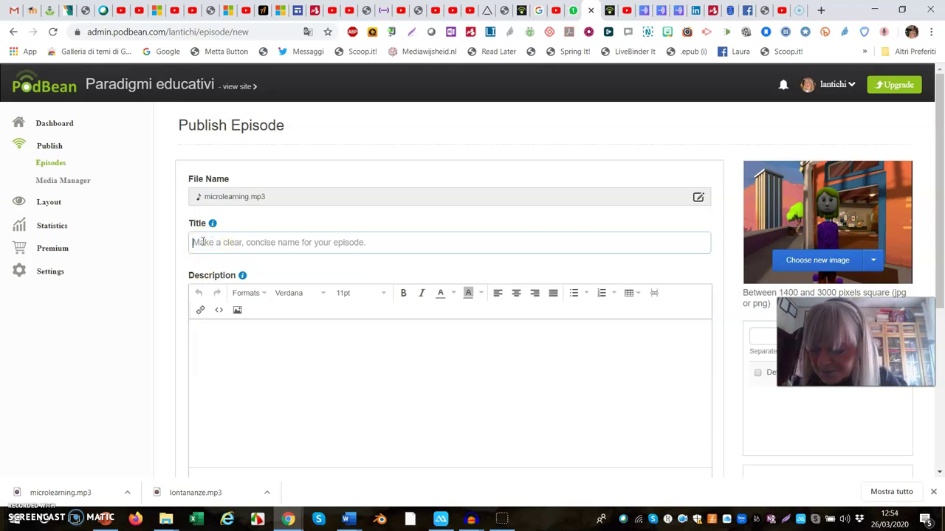
type("Microlearning")
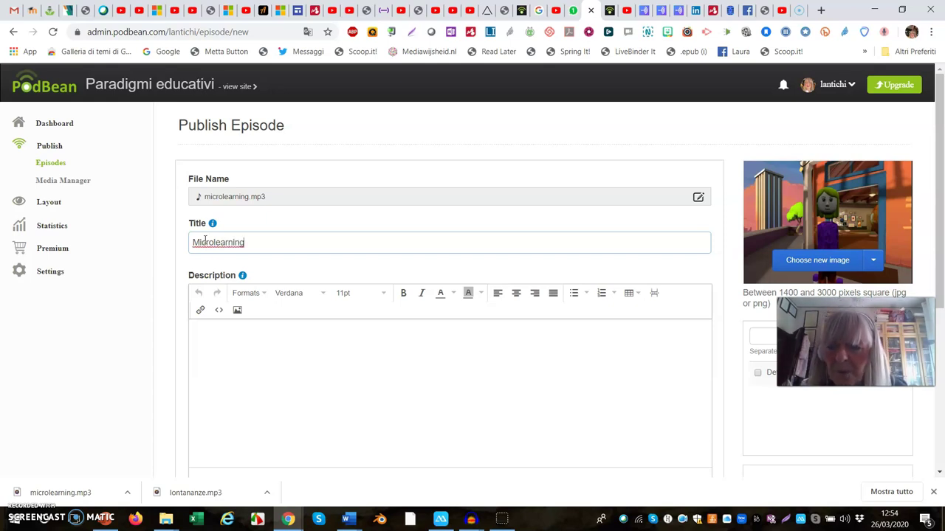
left_click(231, 333)
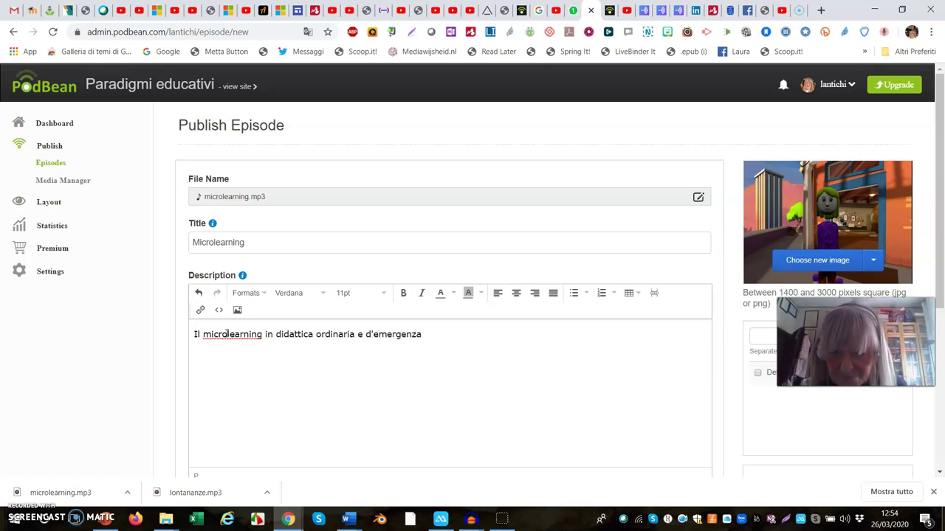
Expand the additional episode settings and review the season, episode number, type, content, summary, author, duration and permalink options.
scroll(318, 421, "down", 3)
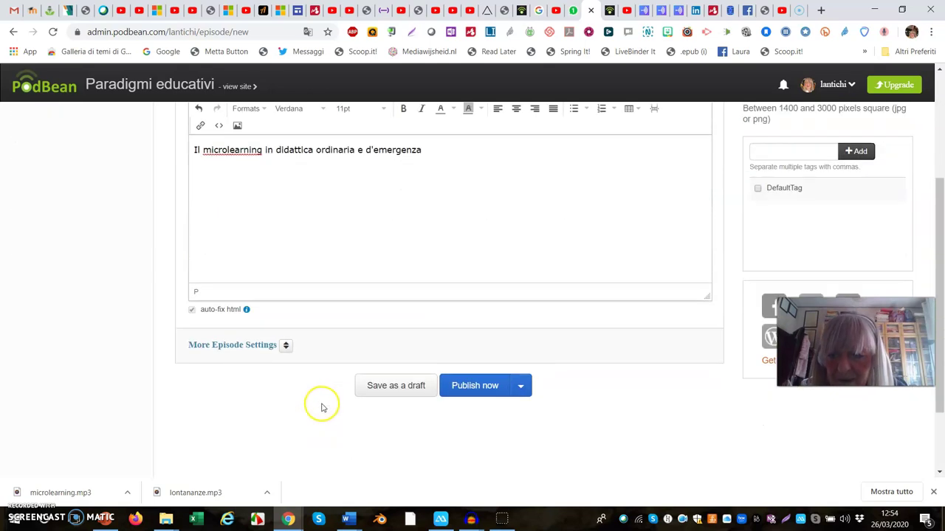
left_click(286, 347)
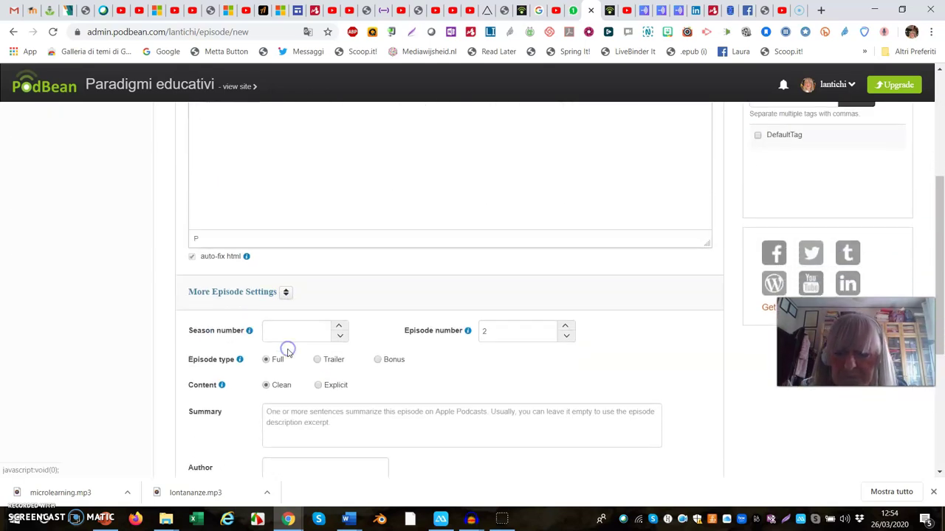
scroll(288, 352, "down", 1)
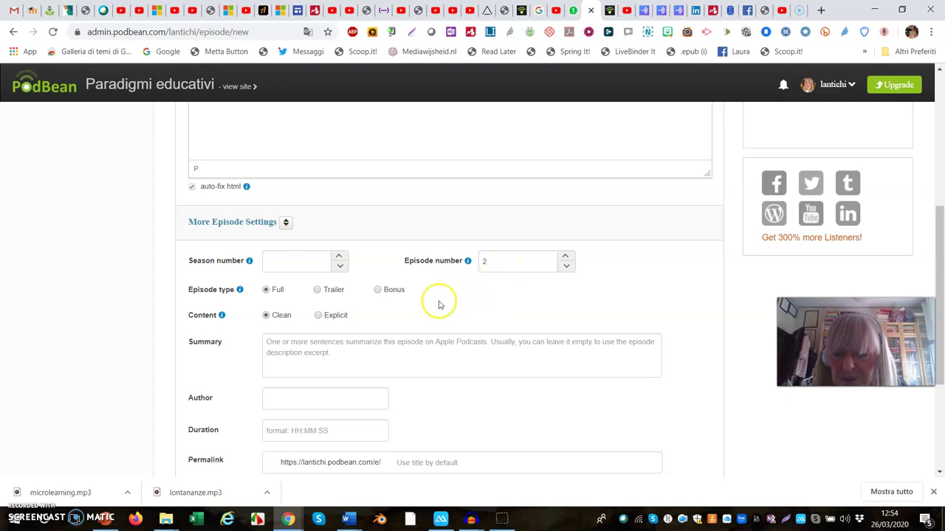
scroll(437, 303, "down", 1)
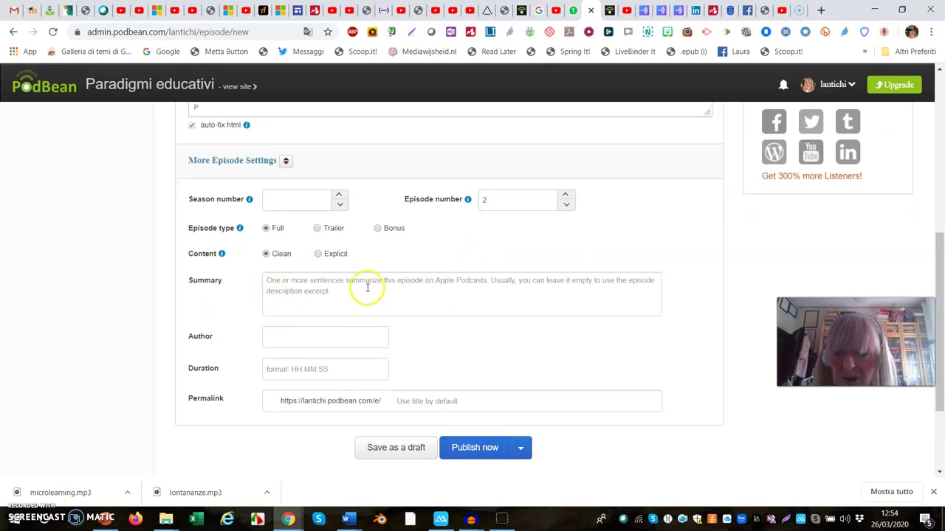
scroll(314, 347, "up", 4)
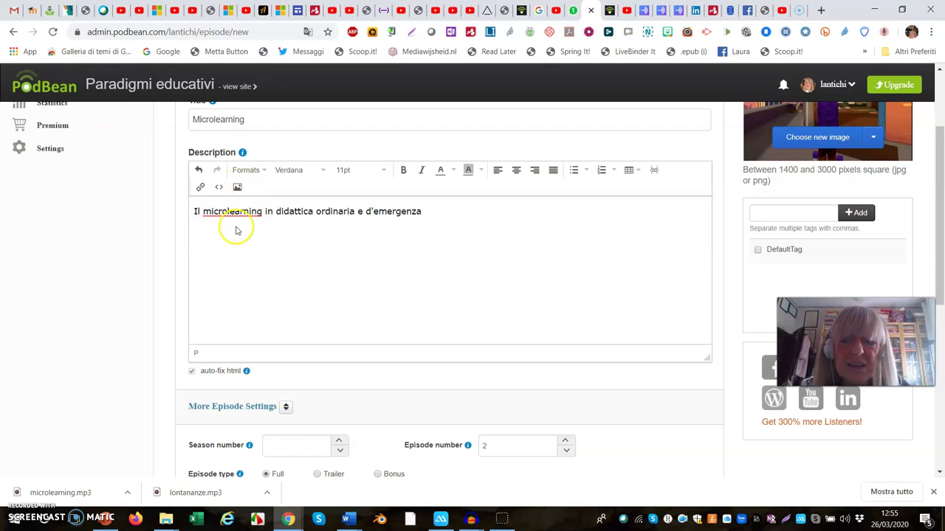
Review the options and image list for inserting an image into the episode description, without inserting one.
left_click(237, 187)
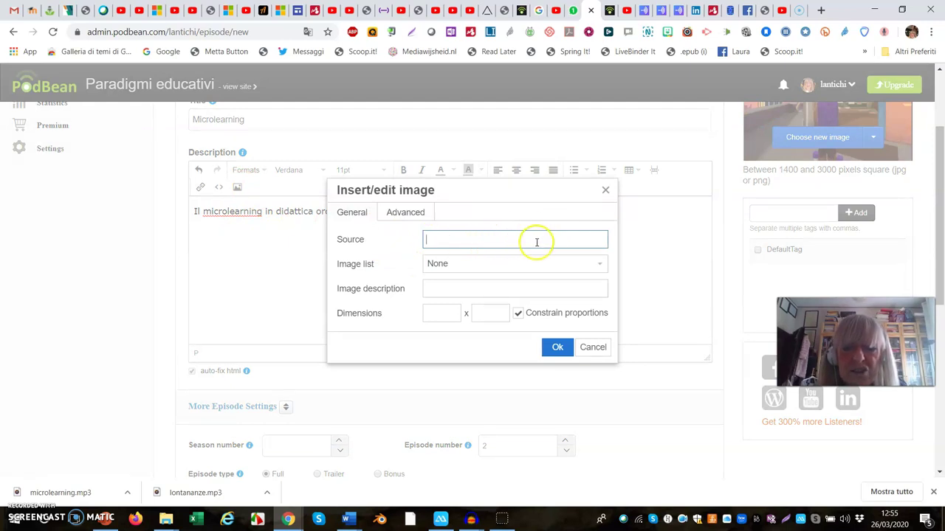
left_click(598, 265)
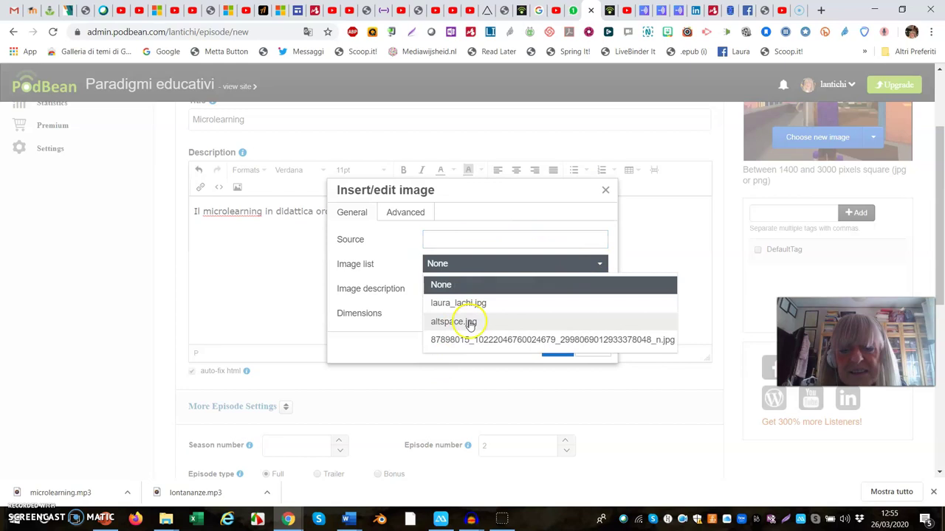
left_click(609, 192)
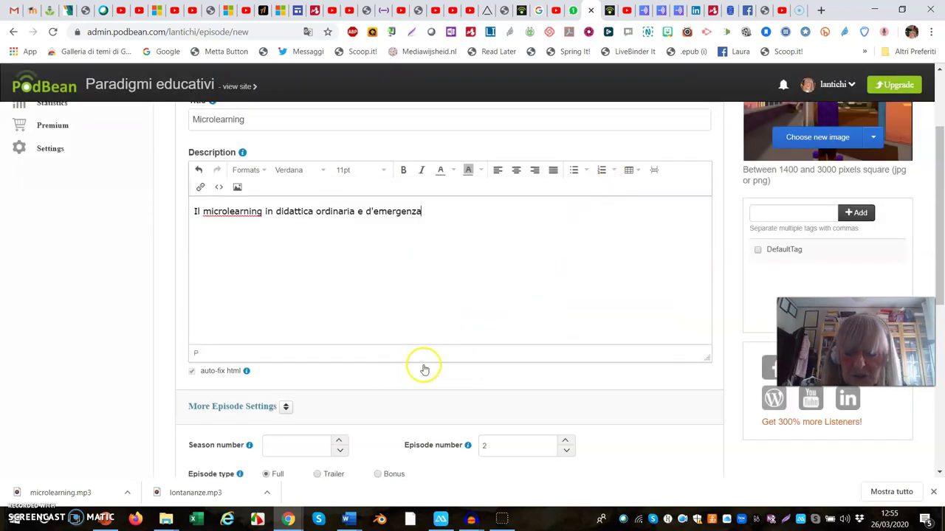
Publish the Microlearning episode immediately.
scroll(424, 366, "down", 3)
scroll(425, 358, "down", 2)
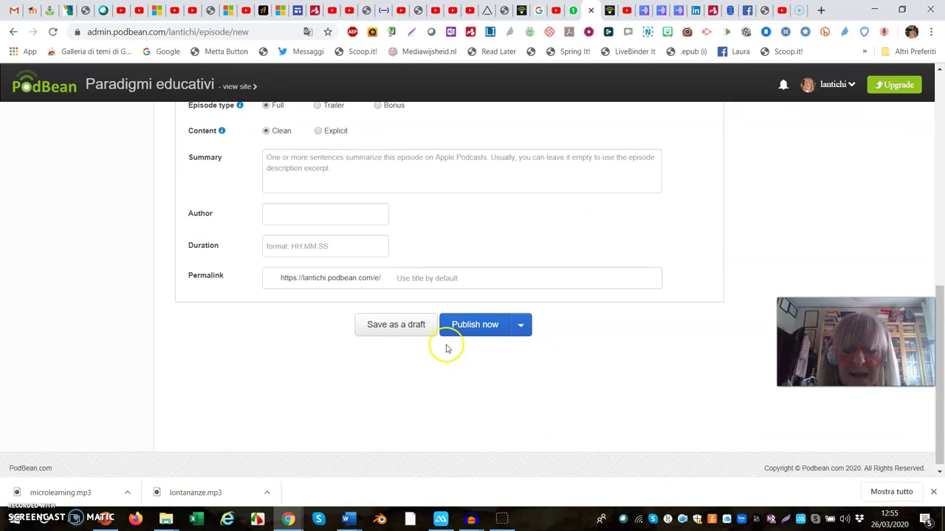
left_click(464, 332)
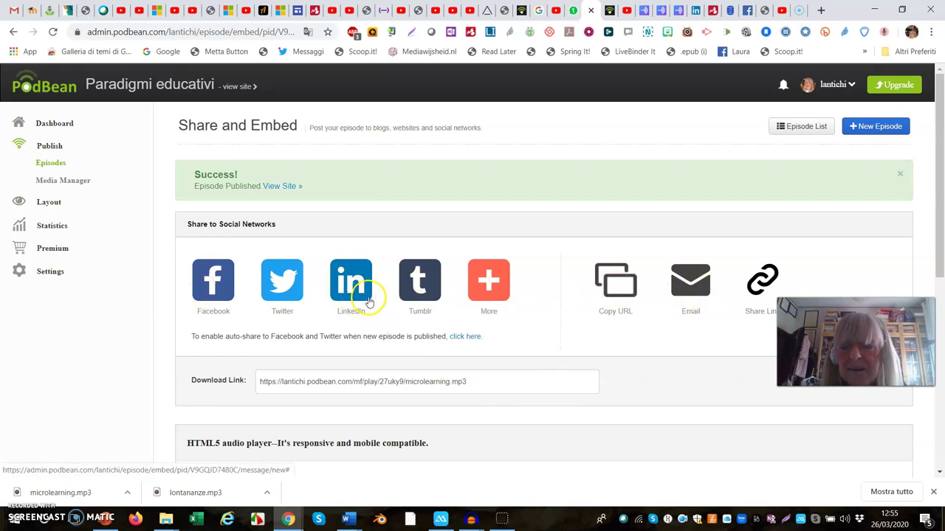
Review the published episode's social sharing options, download link and embeddable HTML5 audio player.
mouse_move(487, 298)
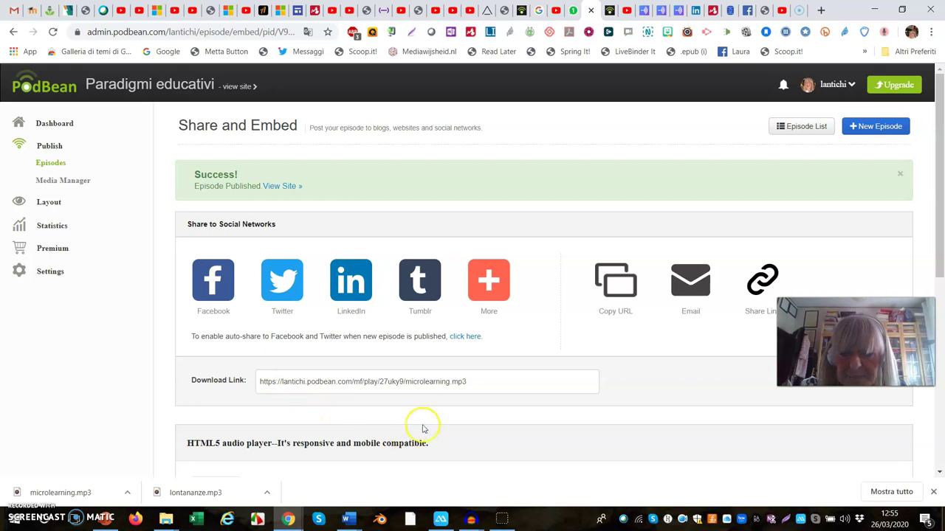
scroll(460, 403, "down", 1)
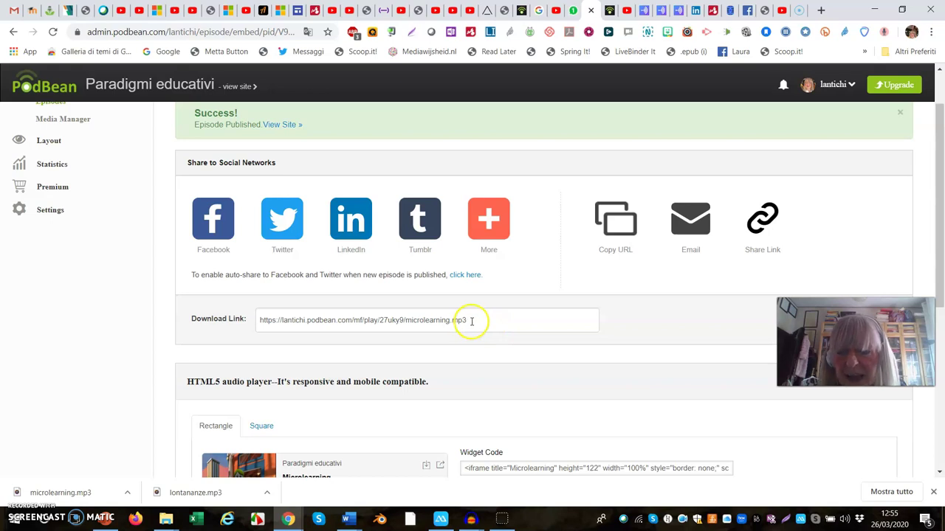
scroll(457, 318, "down", 3)
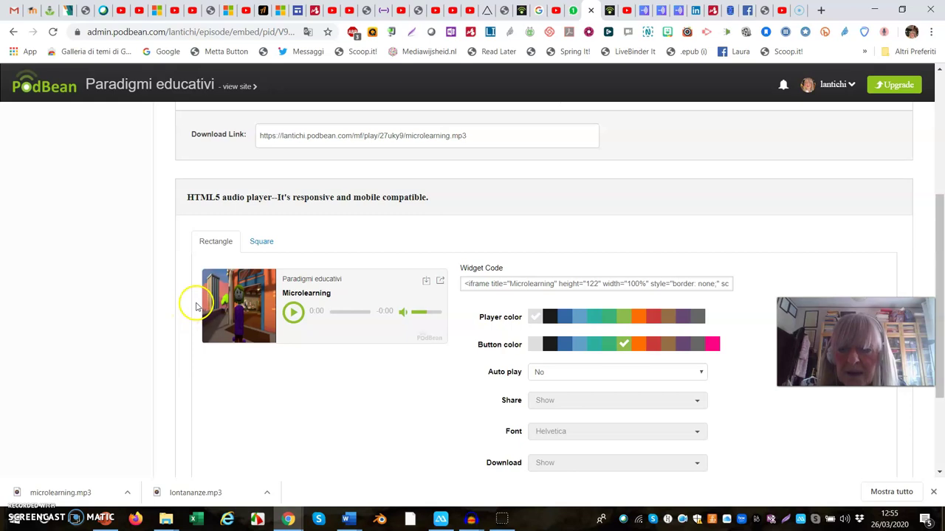
scroll(209, 309, "down", 1)
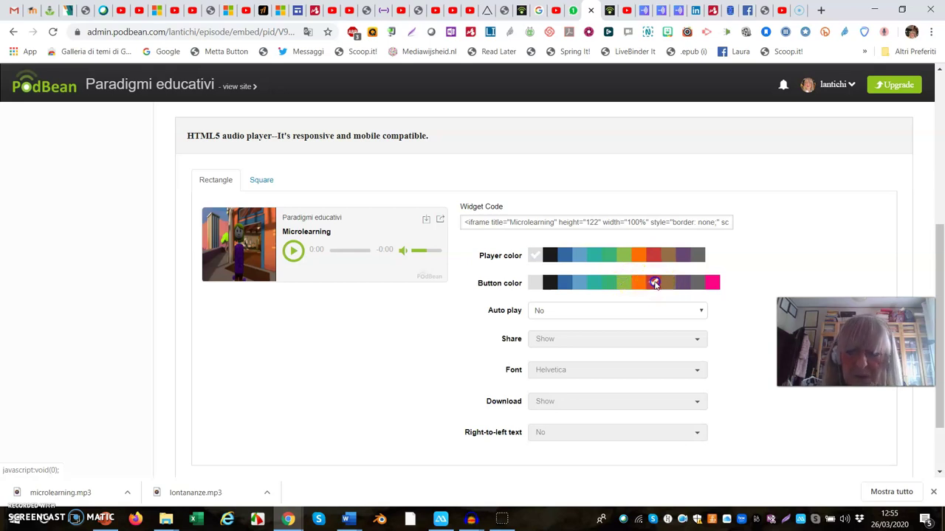
Try red as the audio player's button color, restore green, and look over the remaining player options.
left_click(653, 284)
left_click(623, 288)
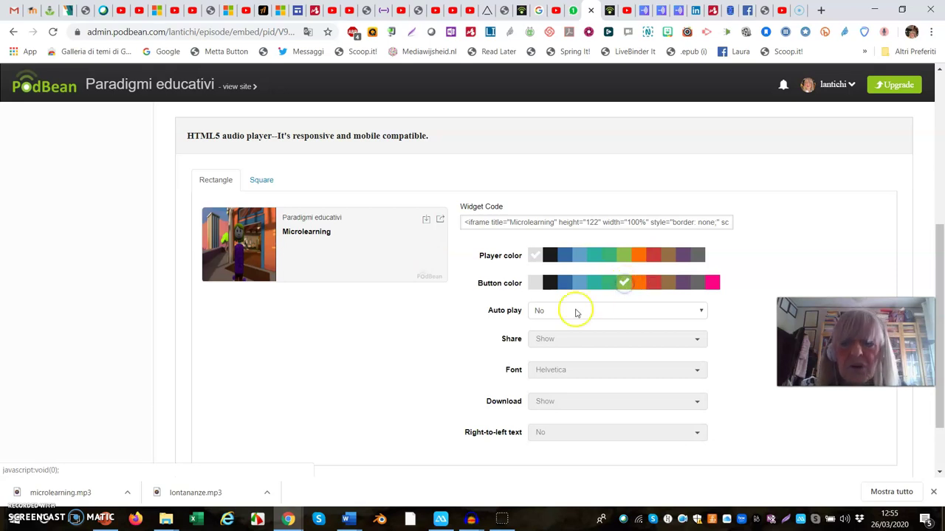
scroll(236, 369, "down", 2)
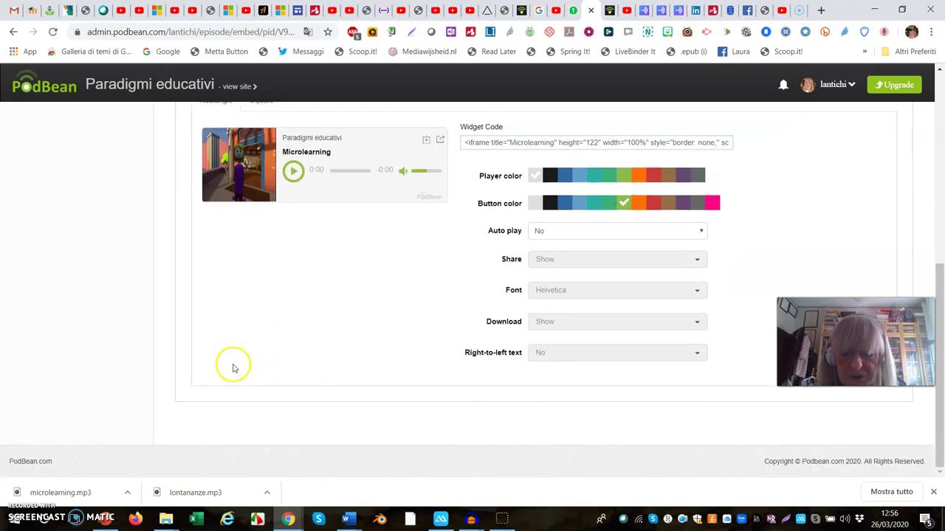
scroll(239, 354, "up", 5)
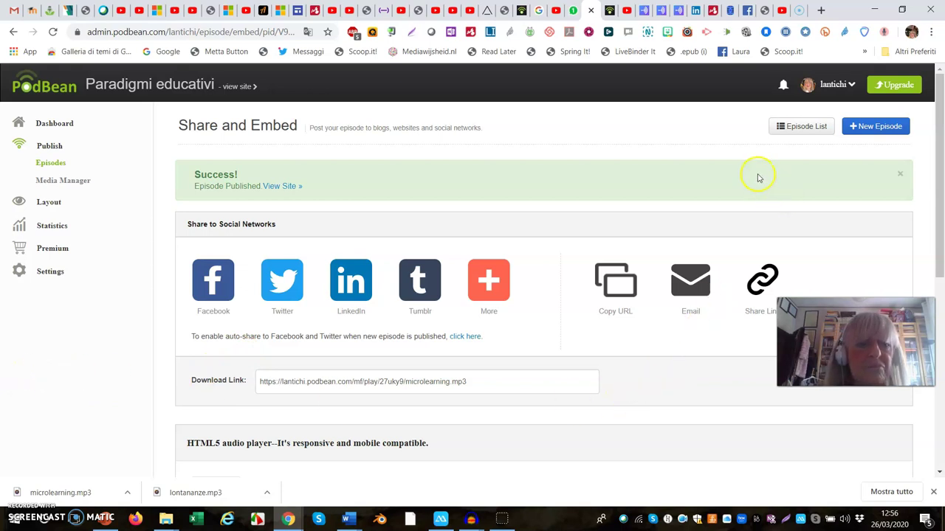
Open the public podcast site and listen to the beginning of the Microlearning episode.
left_click(285, 187)
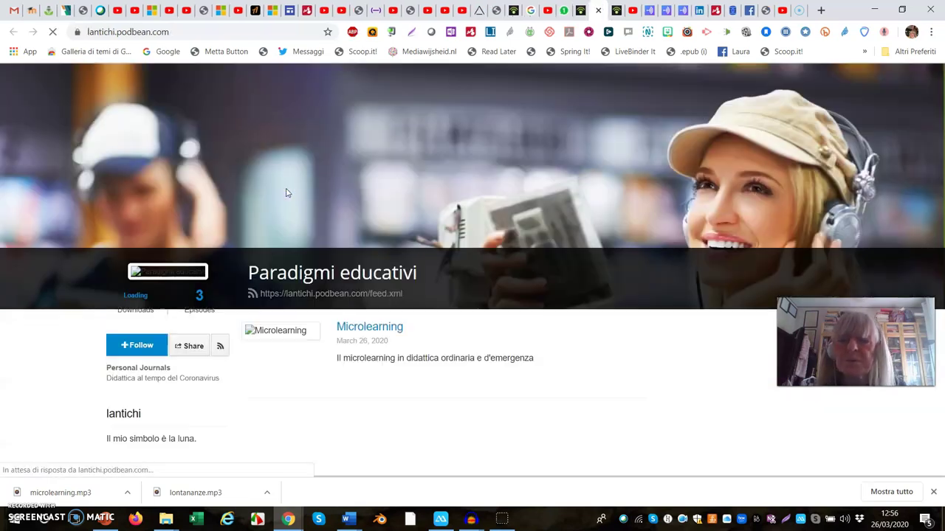
scroll(413, 238, "down", 2)
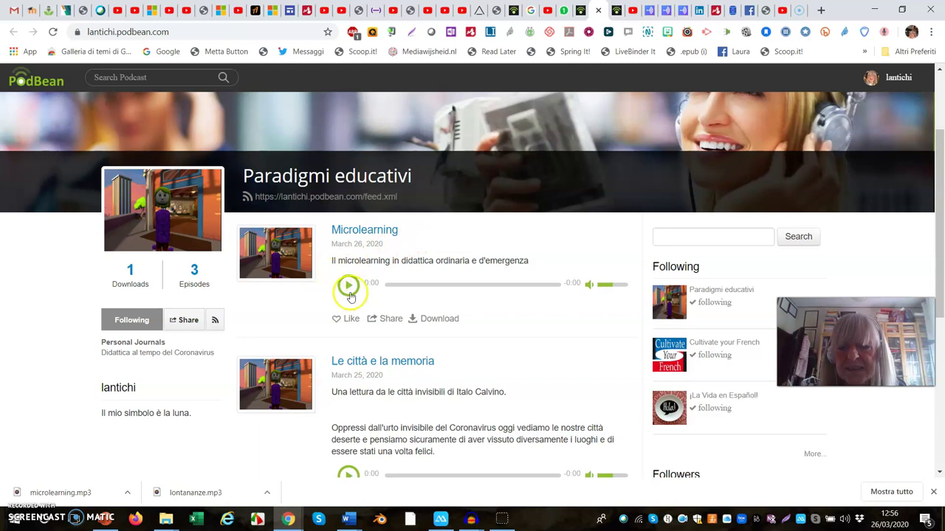
left_click(348, 288)
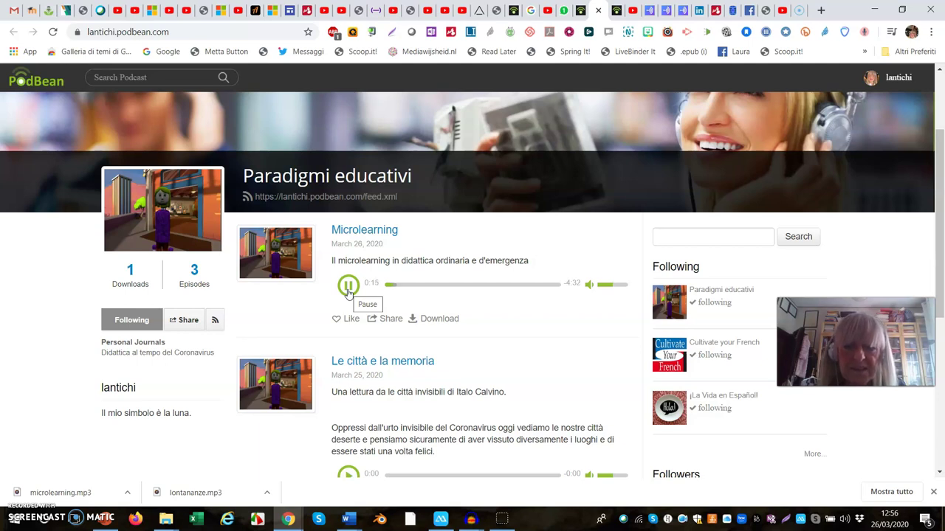
scroll(436, 270, "up", 2)
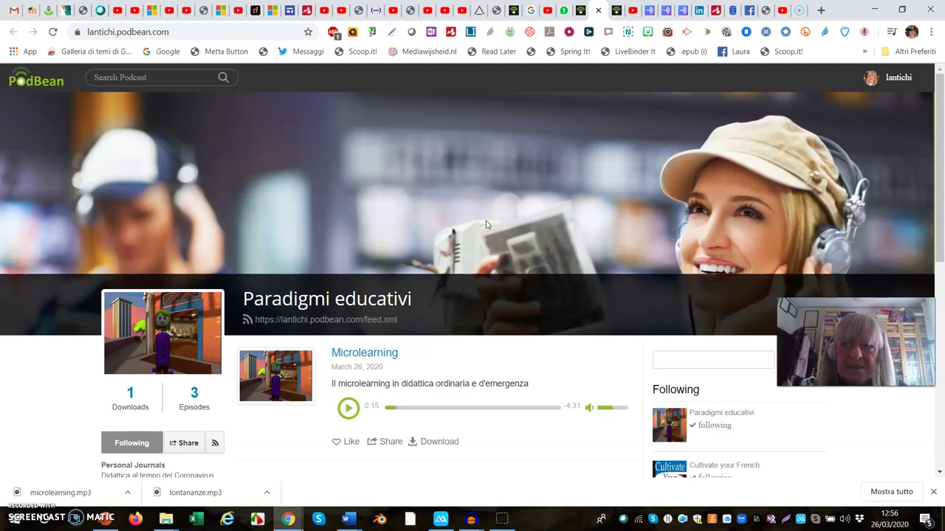
Review the podcast's social share services, share link and embed code with its player preview, and close the sharing window.
scroll(489, 224, "down", 1)
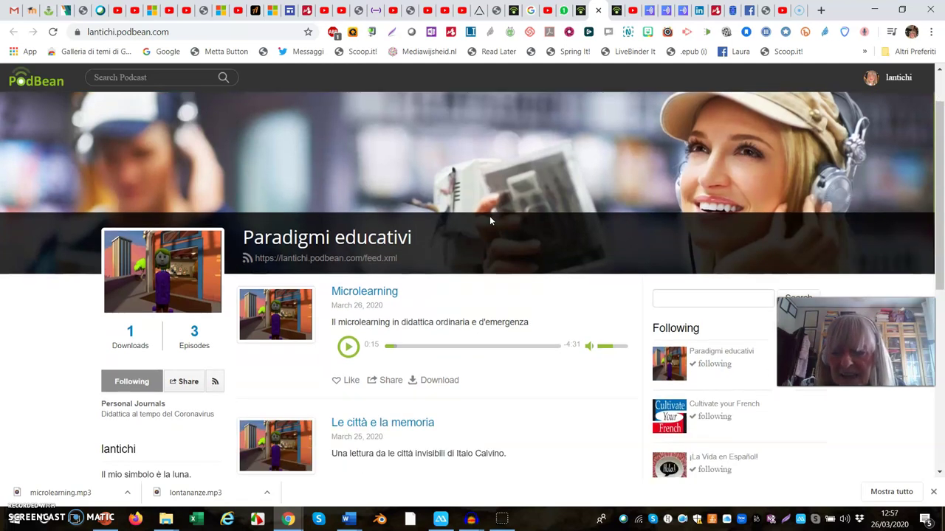
left_click(184, 382)
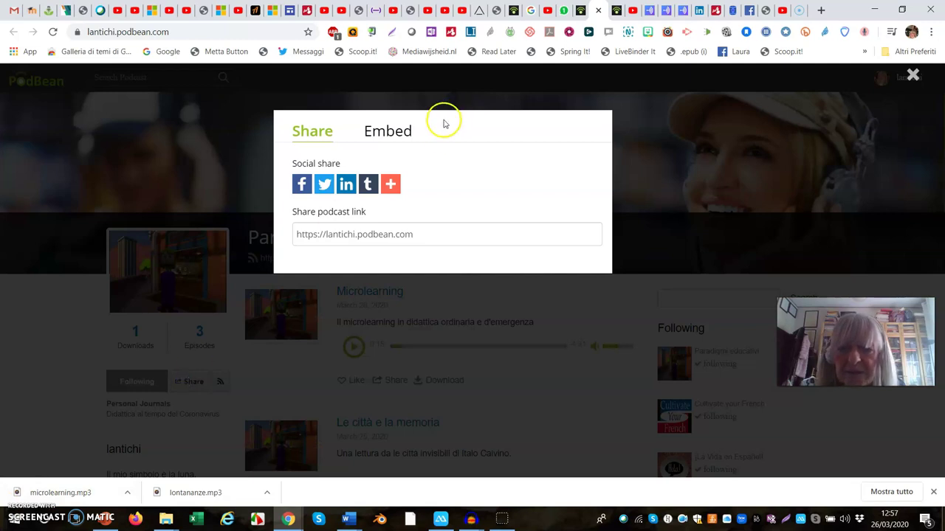
mouse_move(389, 184)
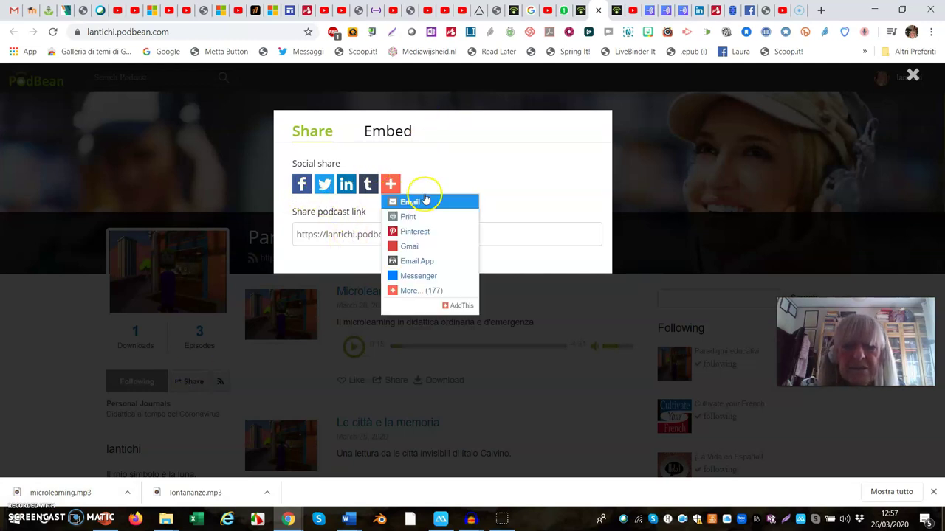
left_click(394, 132)
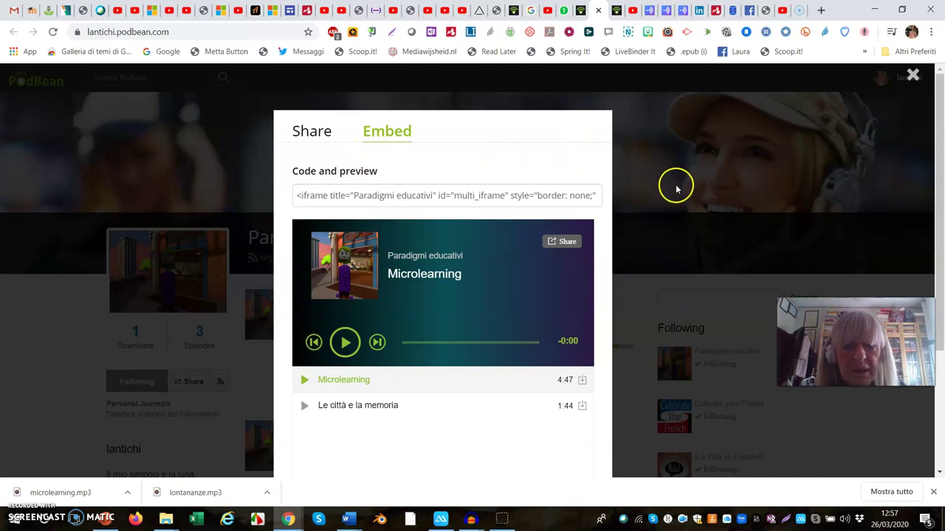
left_click(646, 184)
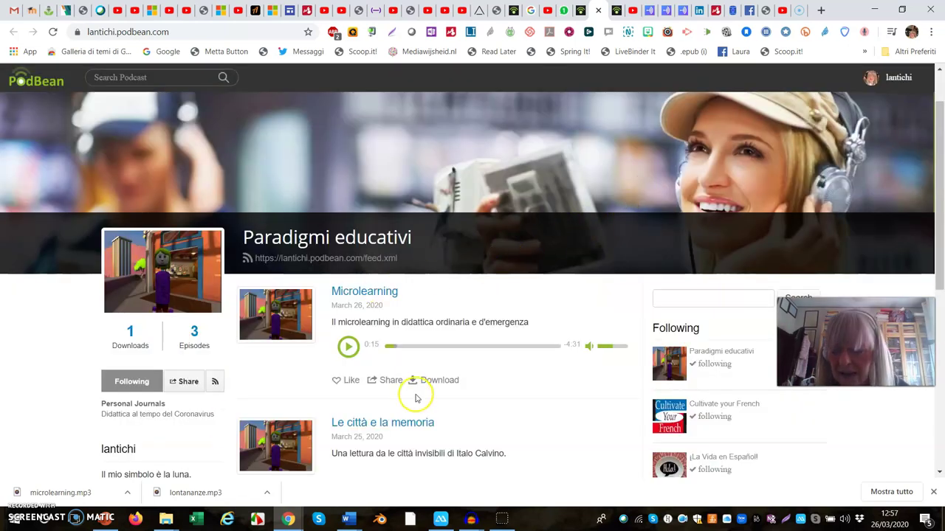